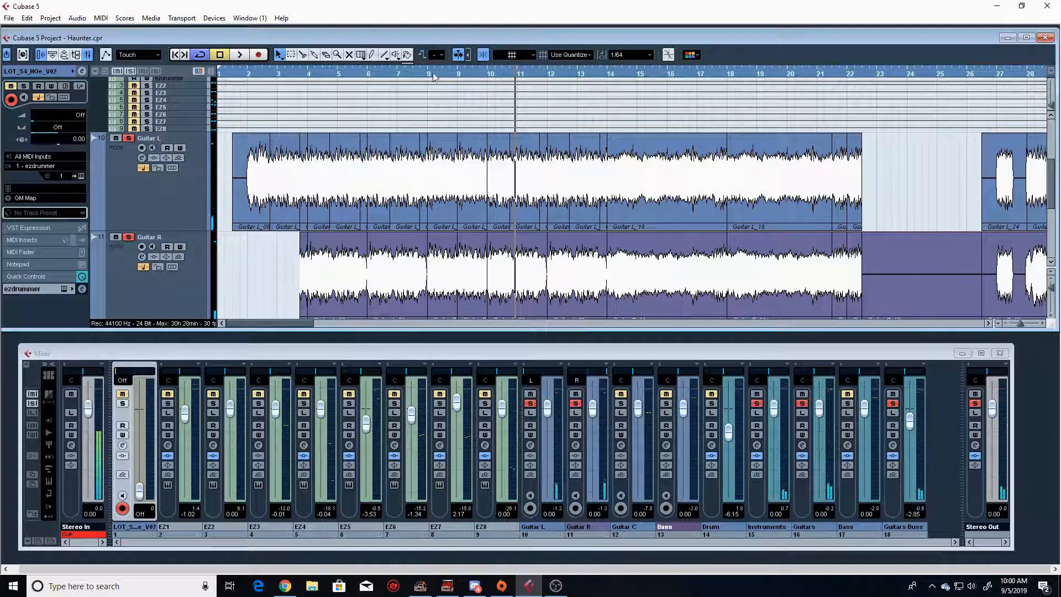
- Play back the soloed Guitar L and Guitar R tracks from bar 14 and again from the middle of bar 26
click(623, 75)
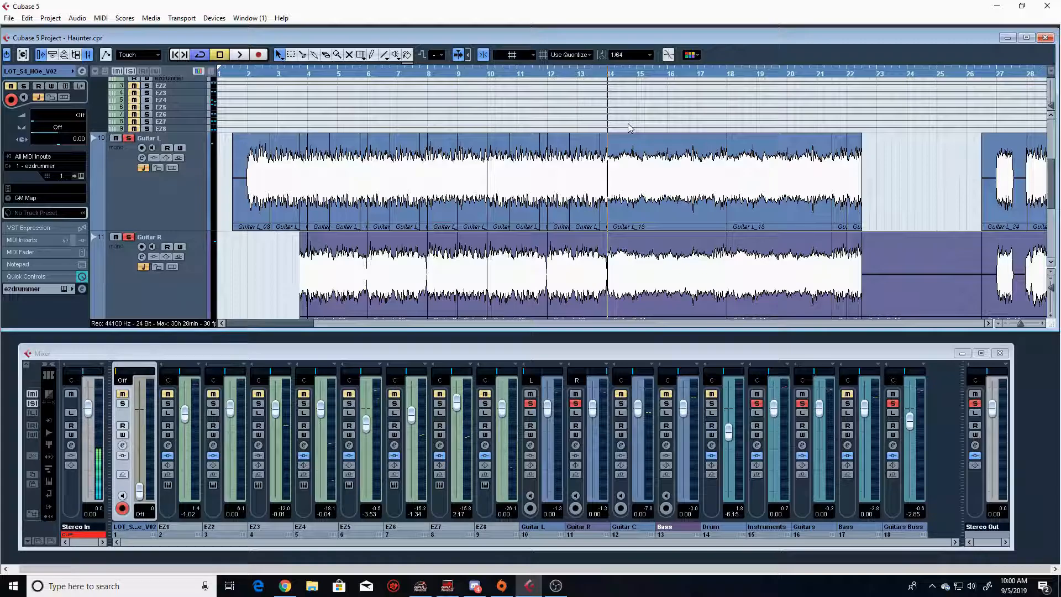
key(space)
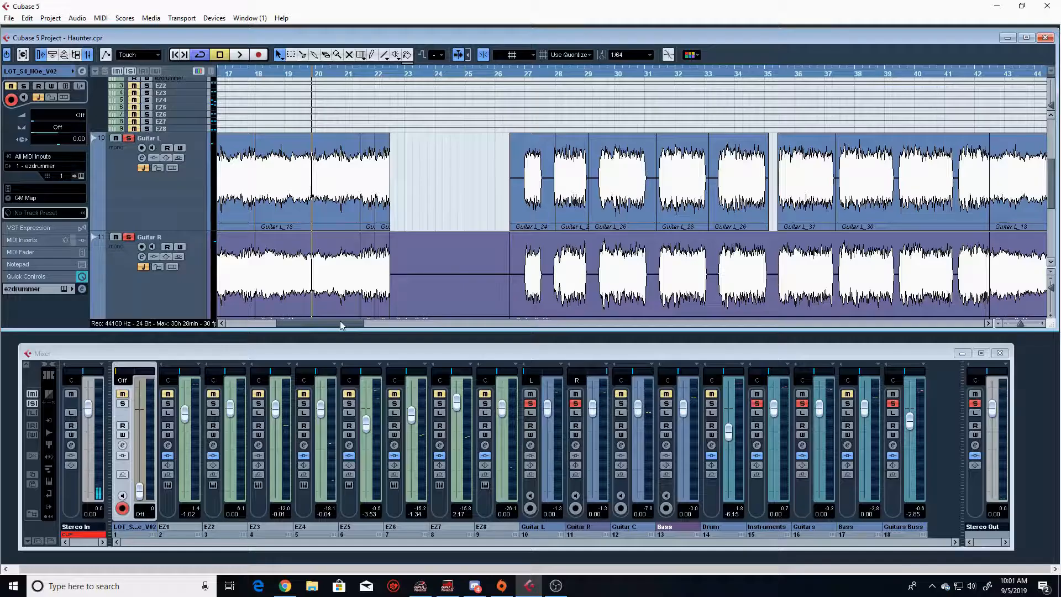
drag(339, 320, 350, 321)
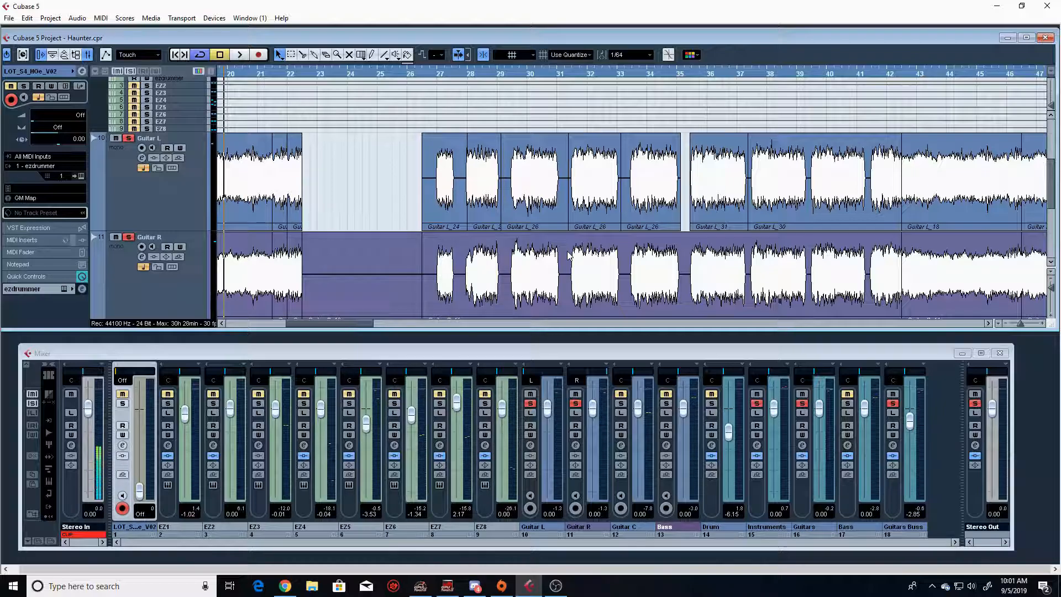
click(426, 74)
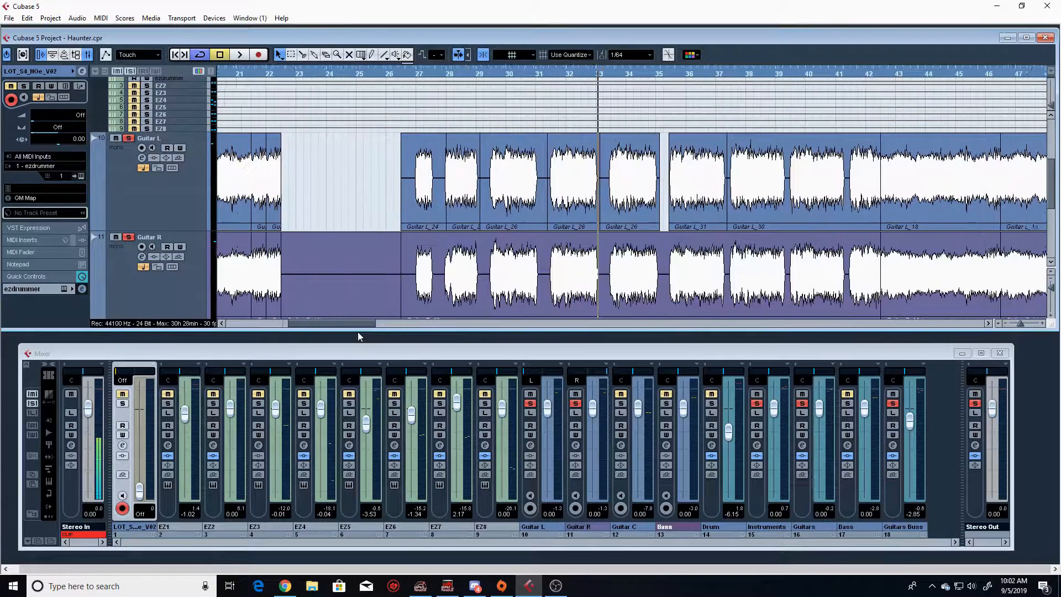
- Solo only the Guitar C track and play it from the middle of bar 26
scroll(434, 283, down, 3)
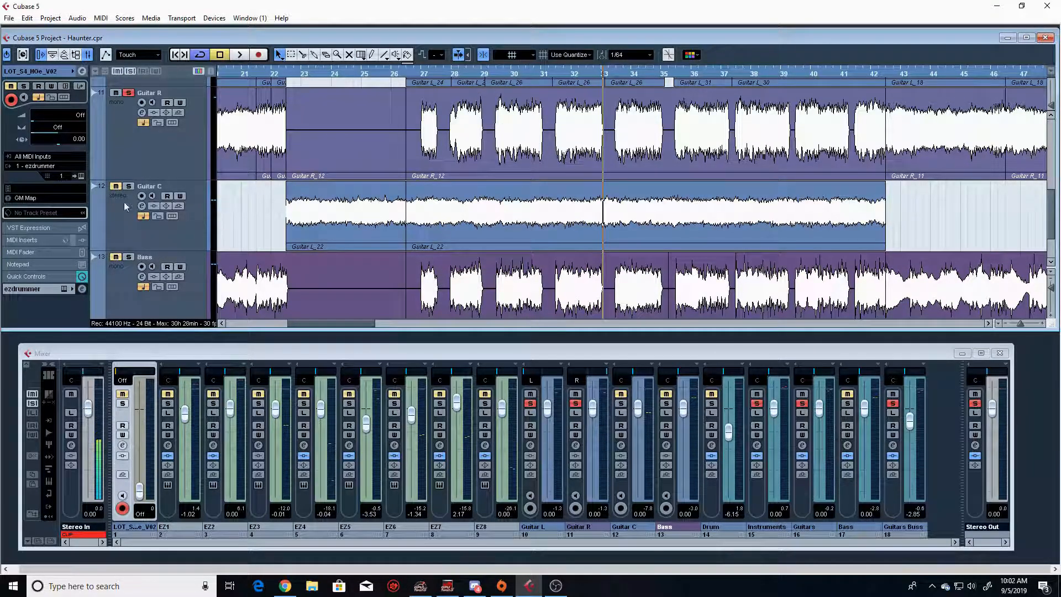
ctrl+click(128, 186)
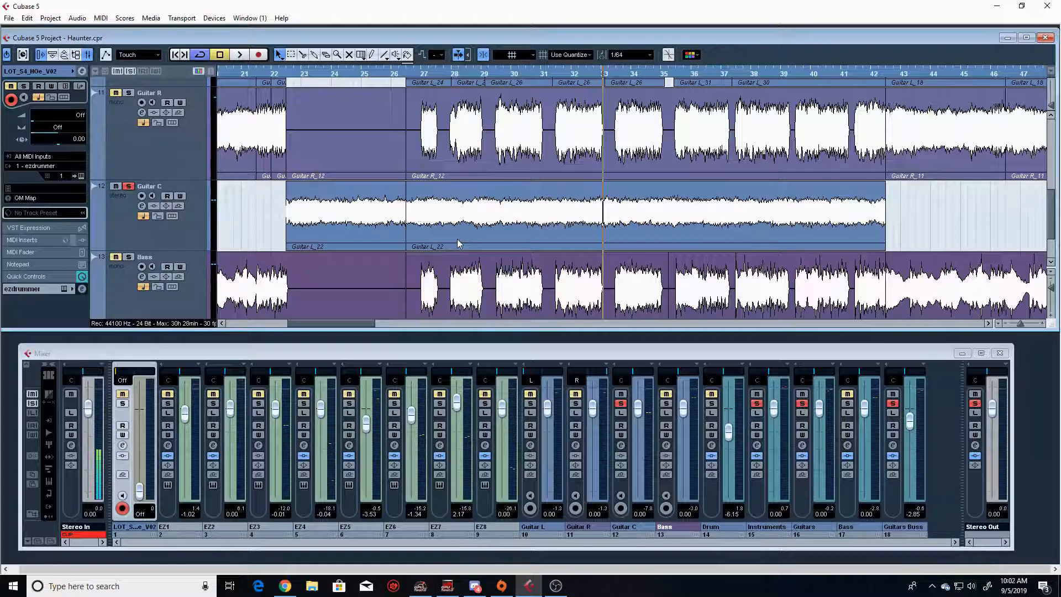
click(406, 74)
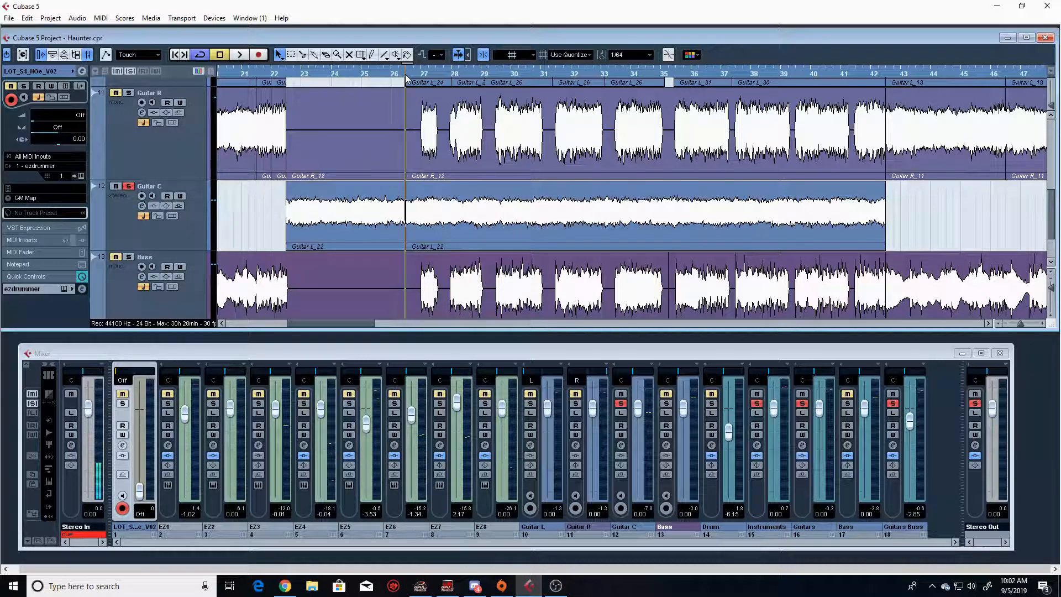
key(space)
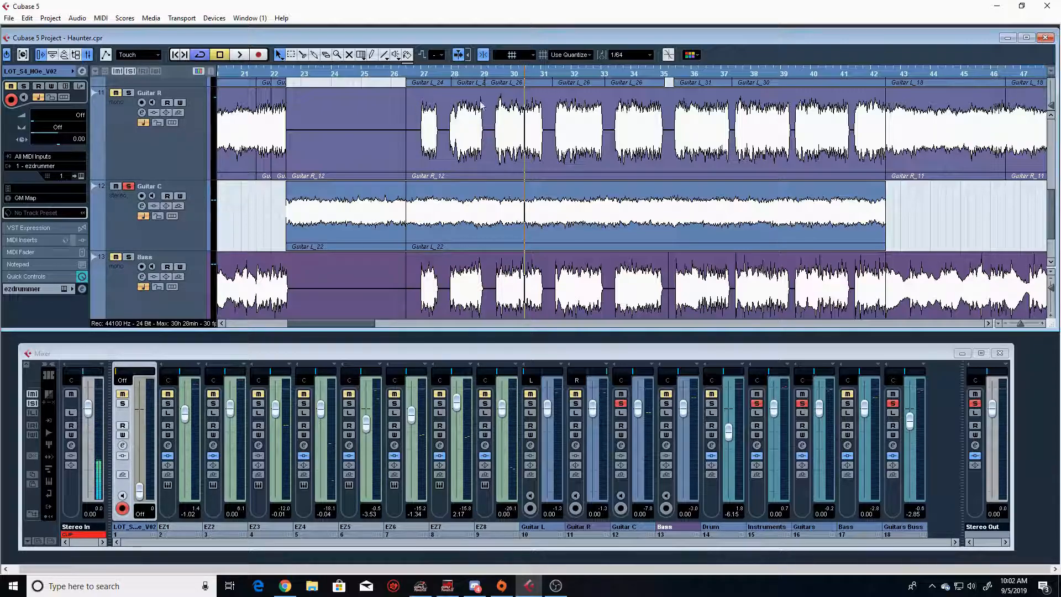
- Clear all active solos, solo the Bass track and play it from its first part, between bars 3 and 4
scroll(456, 198, down, 2)
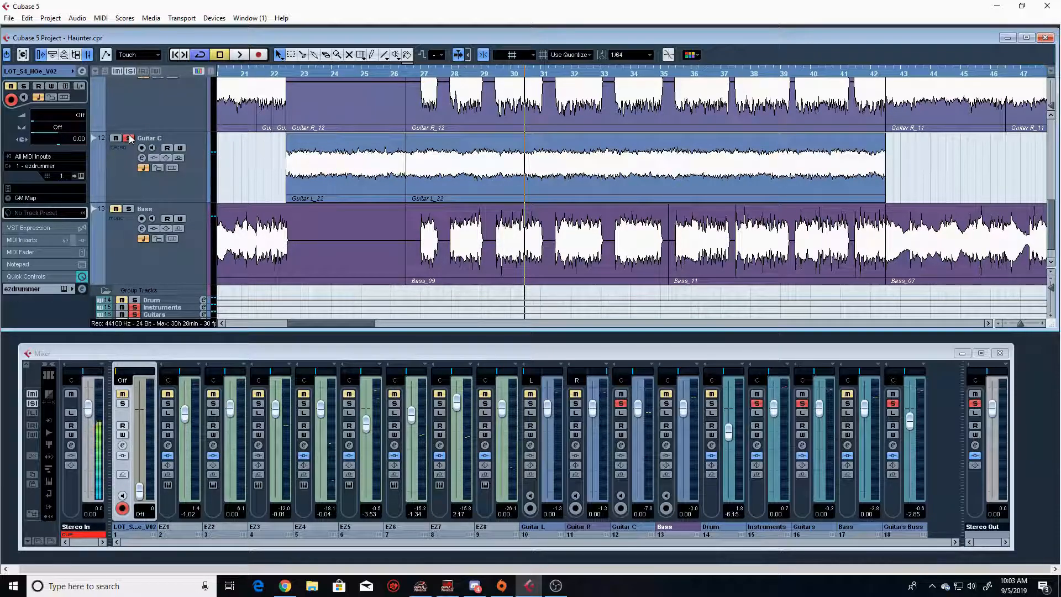
click(132, 70)
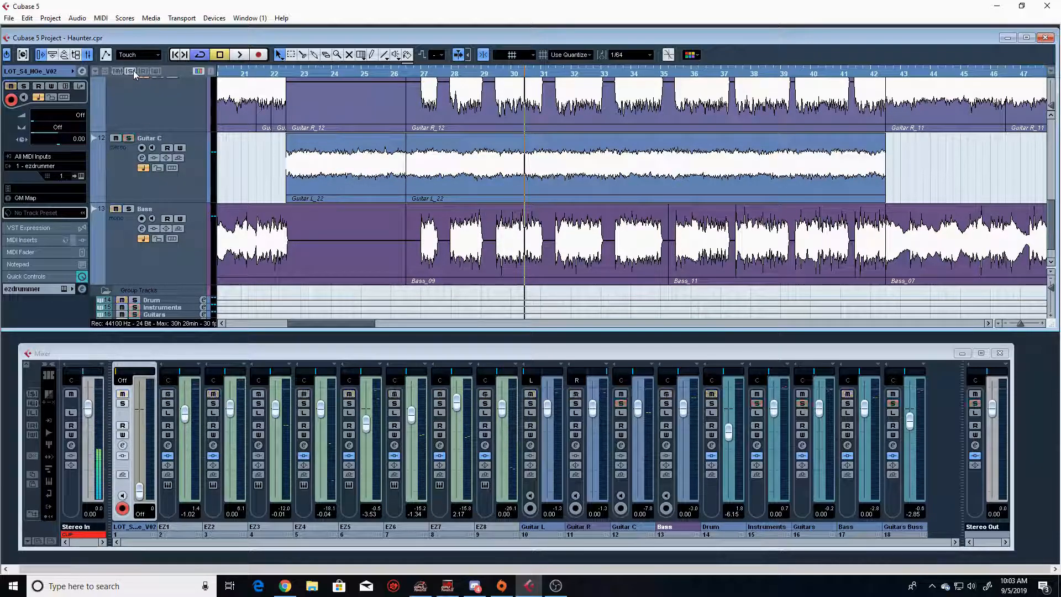
drag(337, 321, 334, 321)
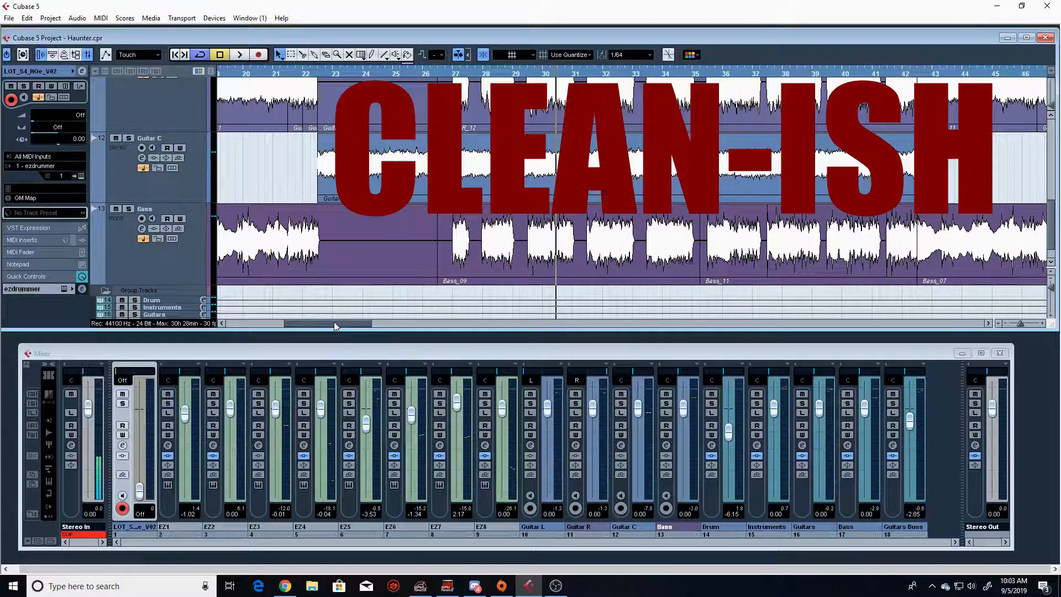
drag(334, 322, 295, 316)
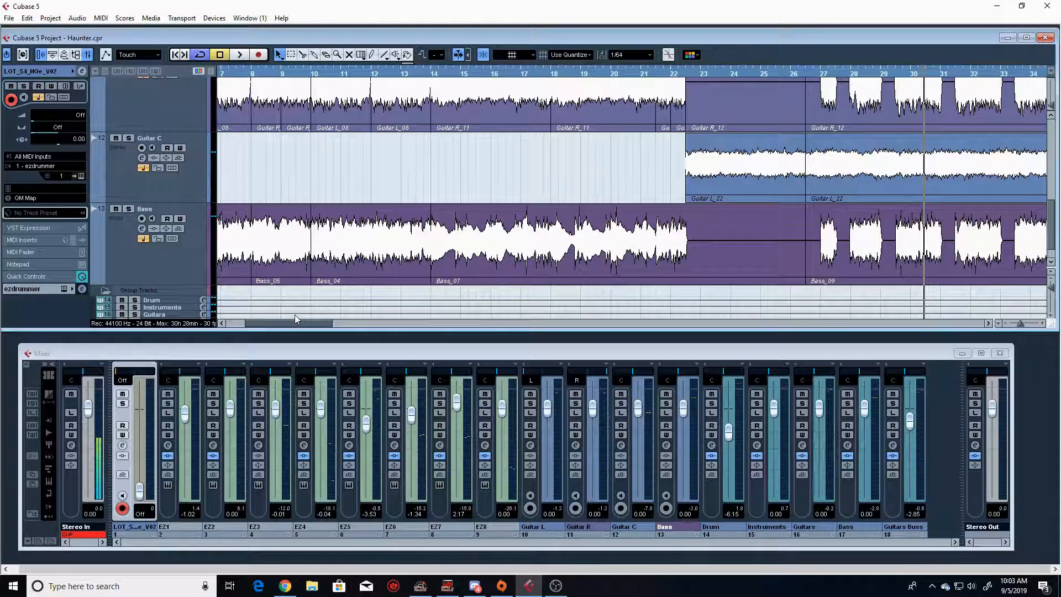
drag(294, 318, 276, 318)
click(128, 210)
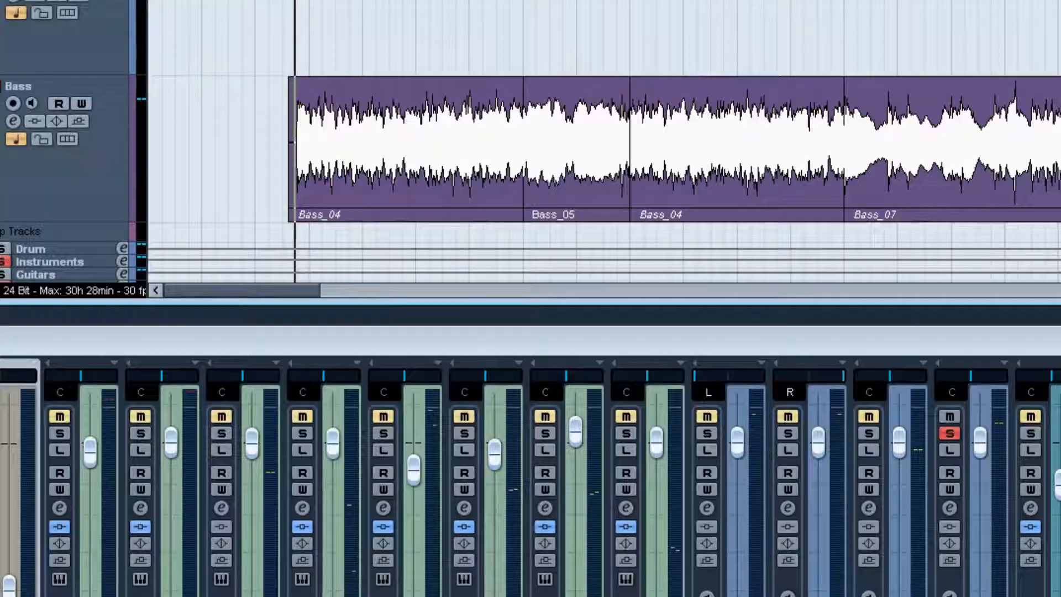
key(space)
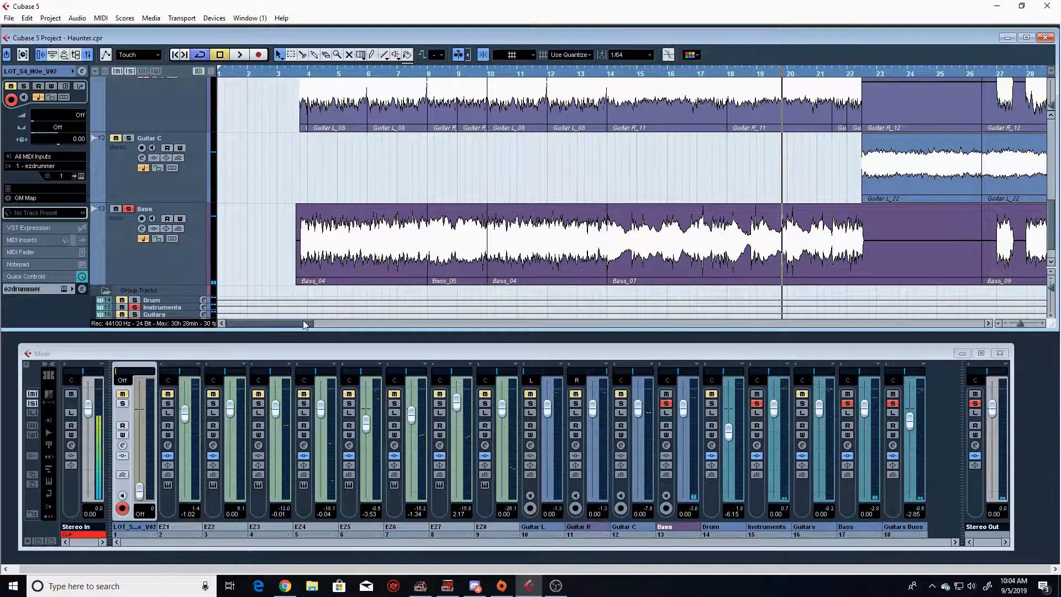
- Solo Guitar R and Guitar L together with Bass and play all three from just before bar 14
drag(304, 323, 320, 325)
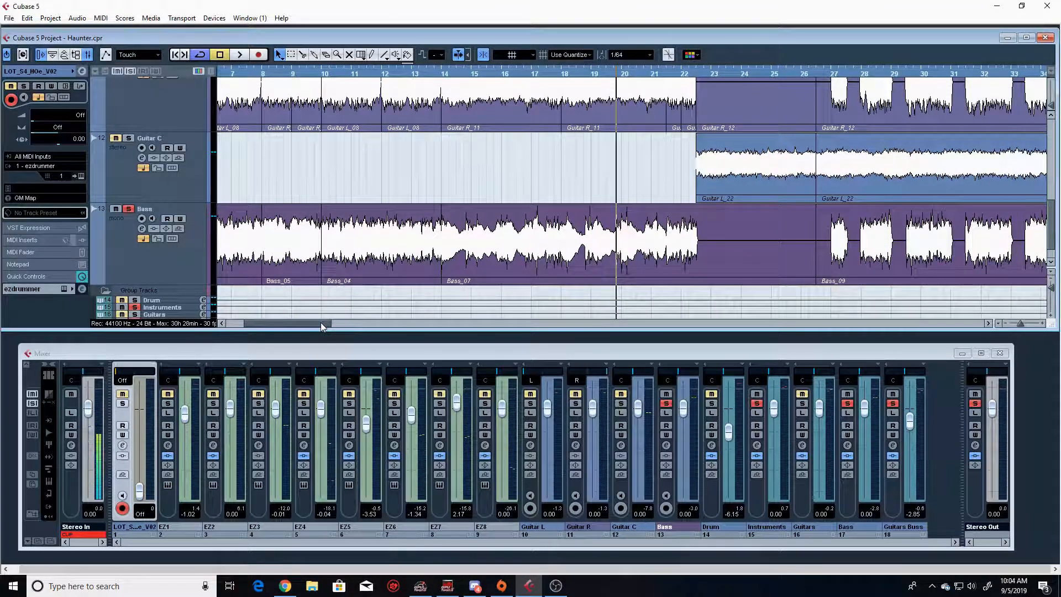
scroll(270, 219, up, 2)
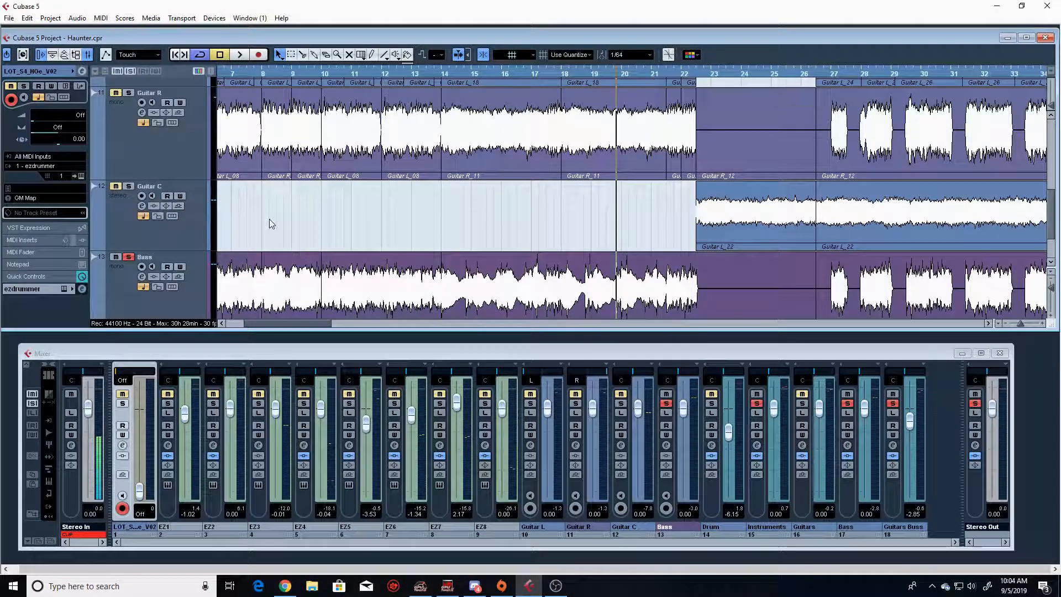
scroll(272, 219, up, 2)
click(443, 74)
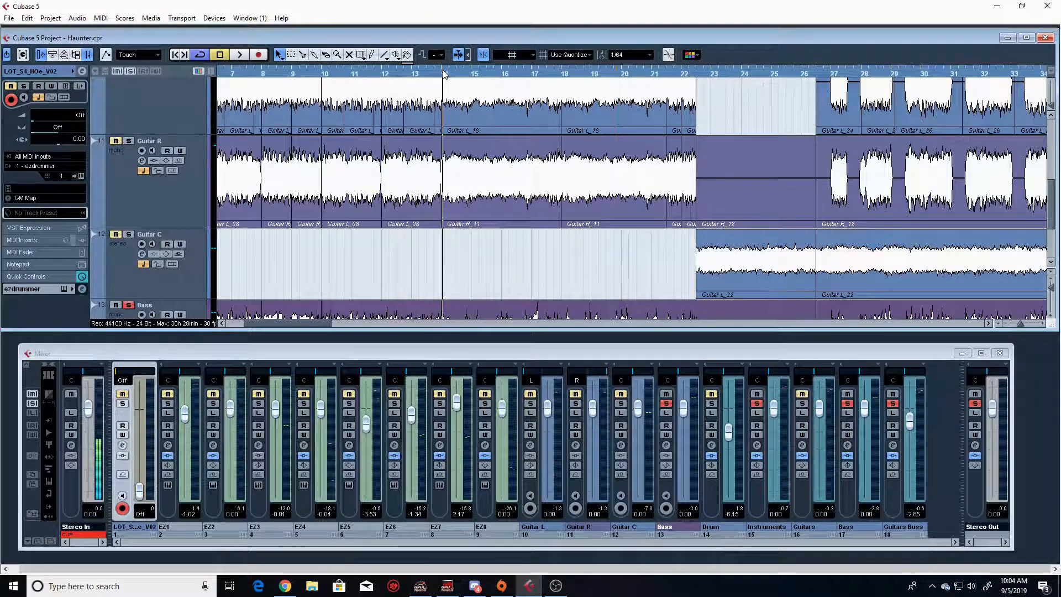
click(128, 140)
scroll(136, 155, up, 2)
click(130, 139)
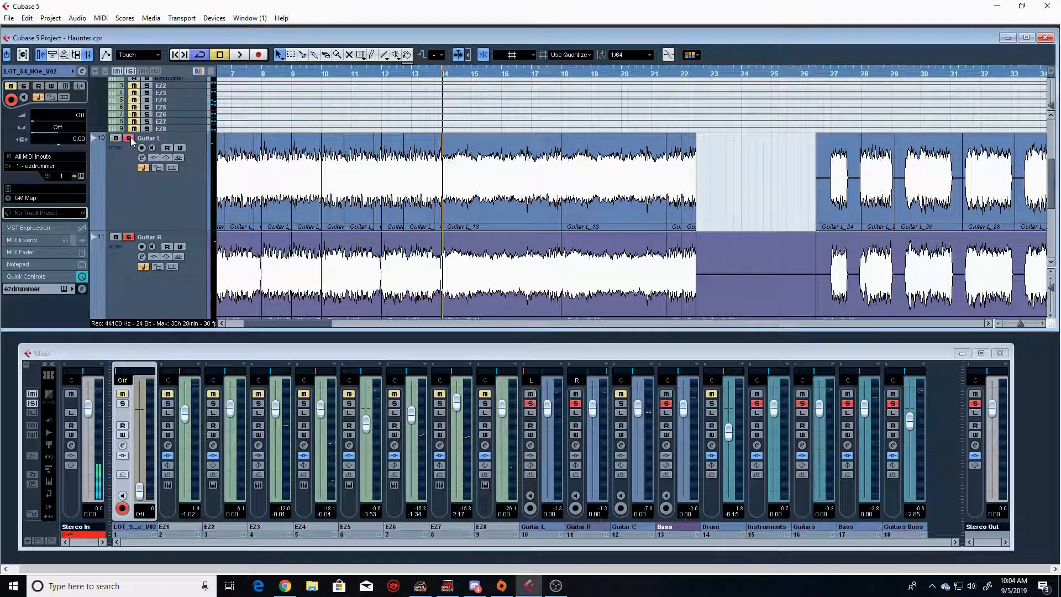
click(440, 70)
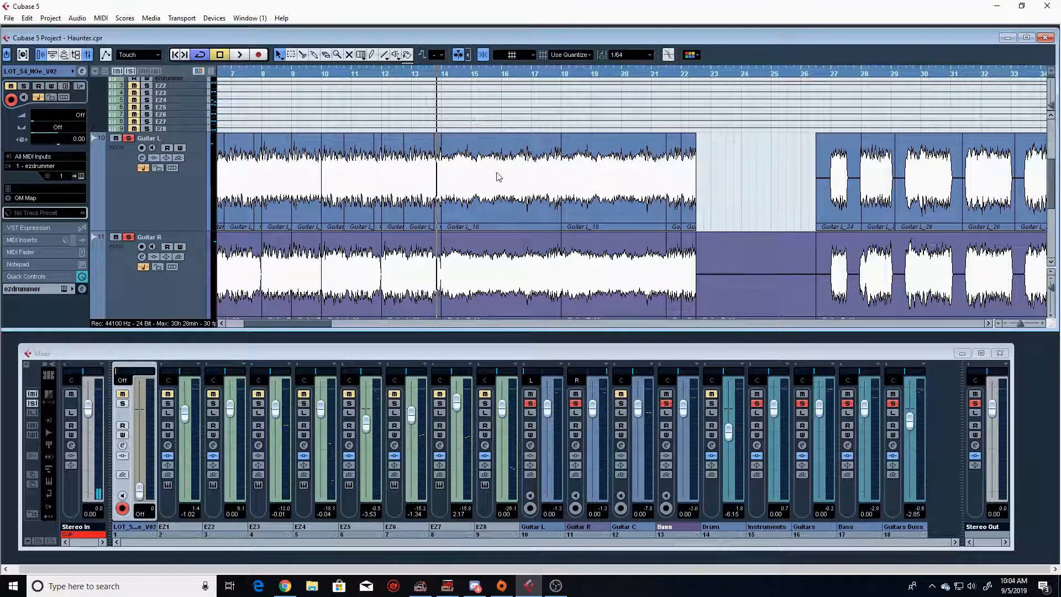
scroll(131, 256, down, 3)
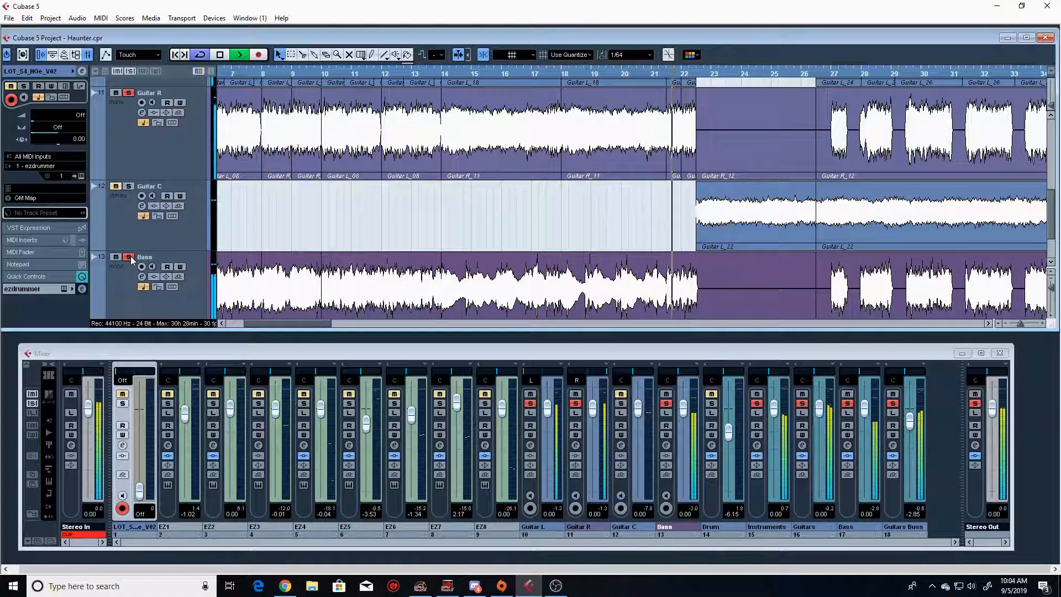
key(space)
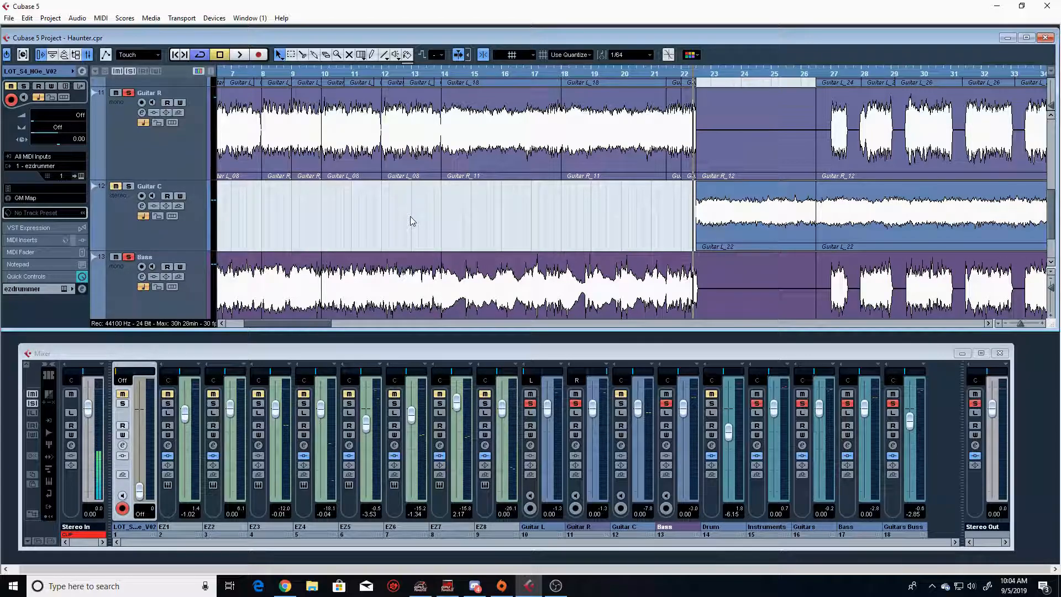
- Turn off solo on the Bass, Guitar R and Guitar L tracks
scroll(350, 265, up, 2)
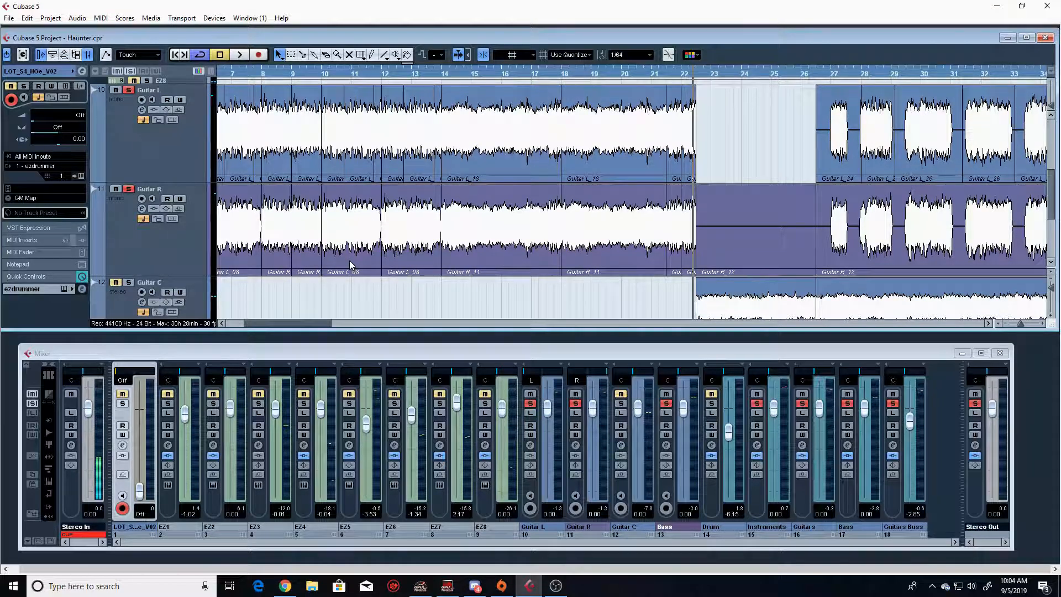
scroll(349, 265, down, 2)
click(128, 257)
scroll(126, 99, up, 2)
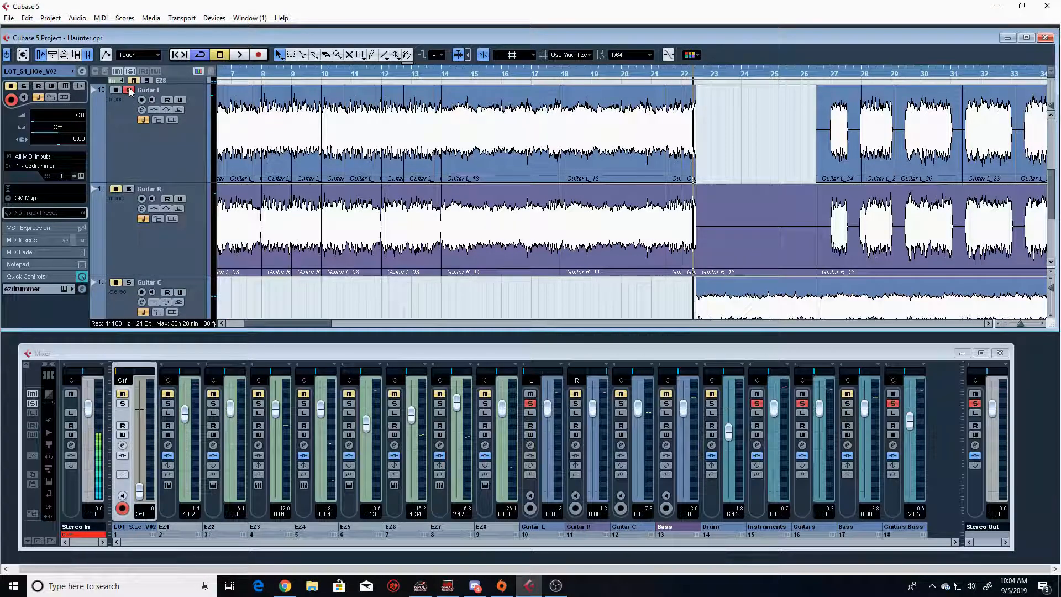
click(129, 91)
- Open the EDF_OSb_CC_S12 drum part in the Drum Editor, show its beginning and play it from about bar 4
scroll(155, 166, up, 5)
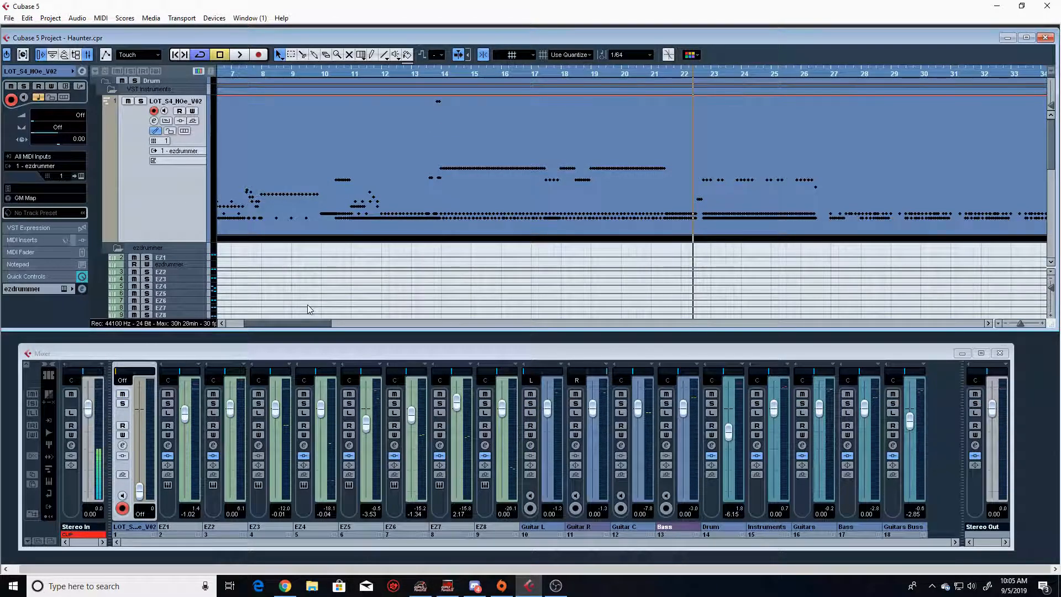
drag(309, 324, 280, 318)
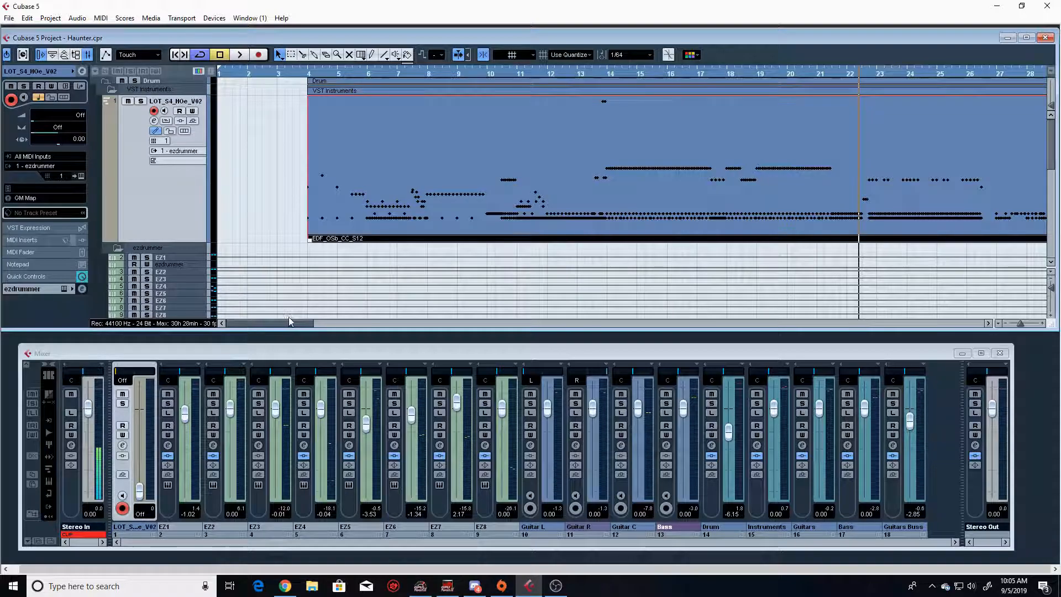
double_click(327, 182)
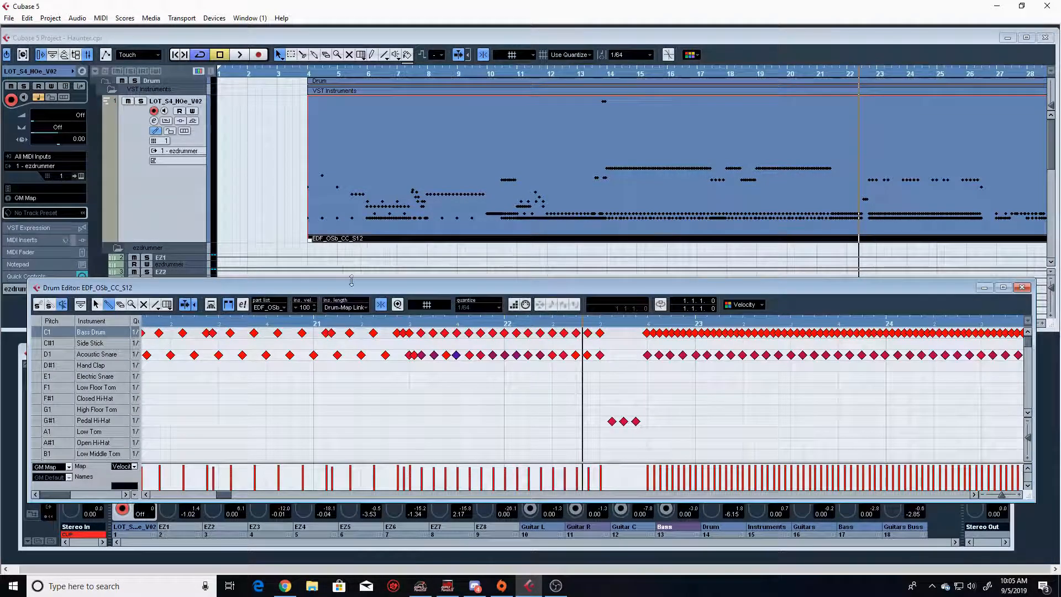
drag(351, 293, 333, 276)
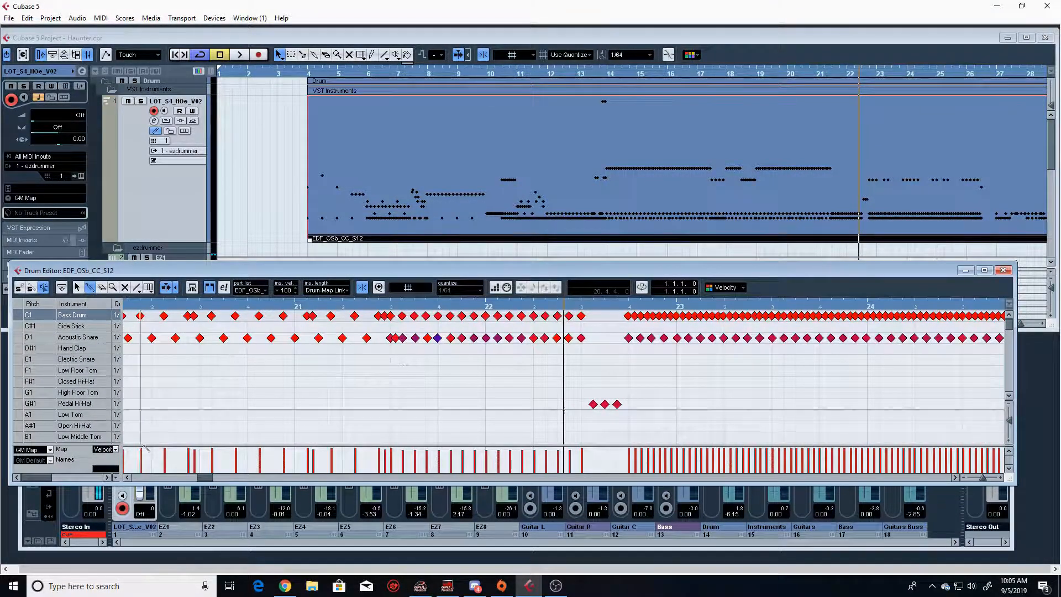
drag(210, 479, 146, 461)
click(306, 75)
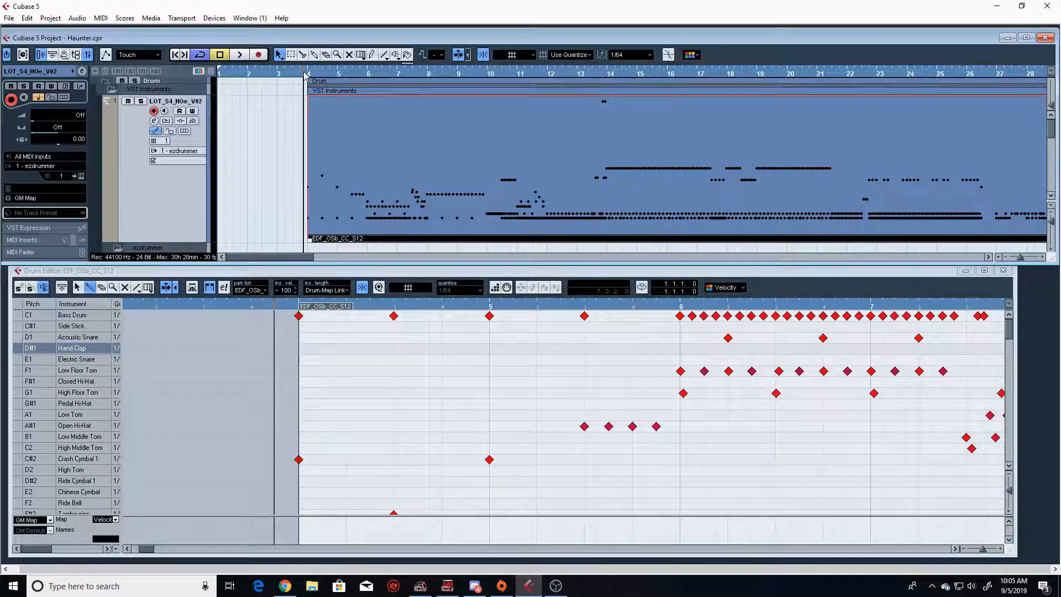
key(space)
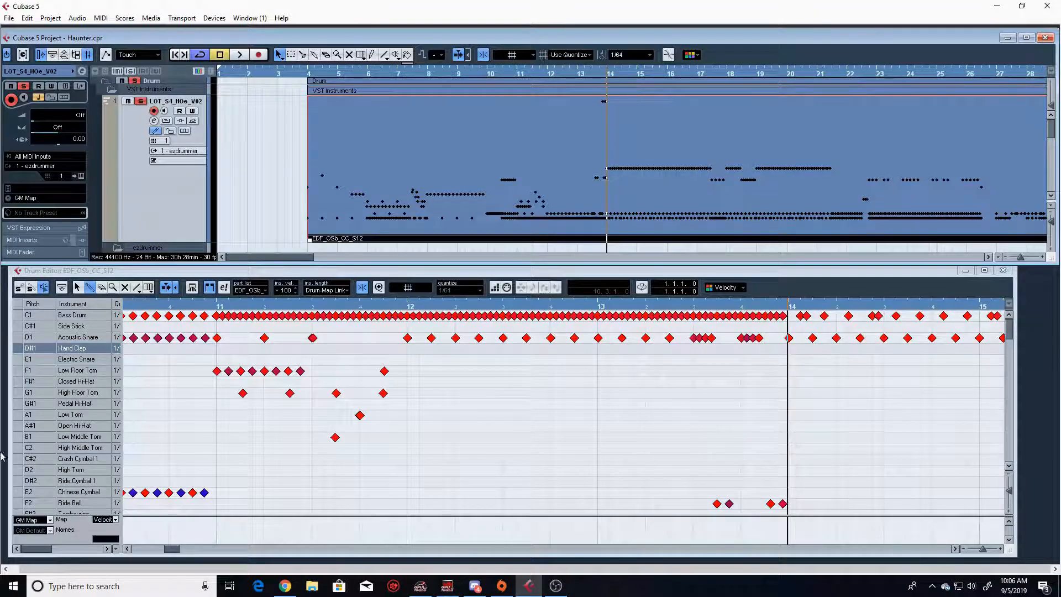
- Play only the snare roll at bar 10 of the drum part
drag(181, 550, 174, 549)
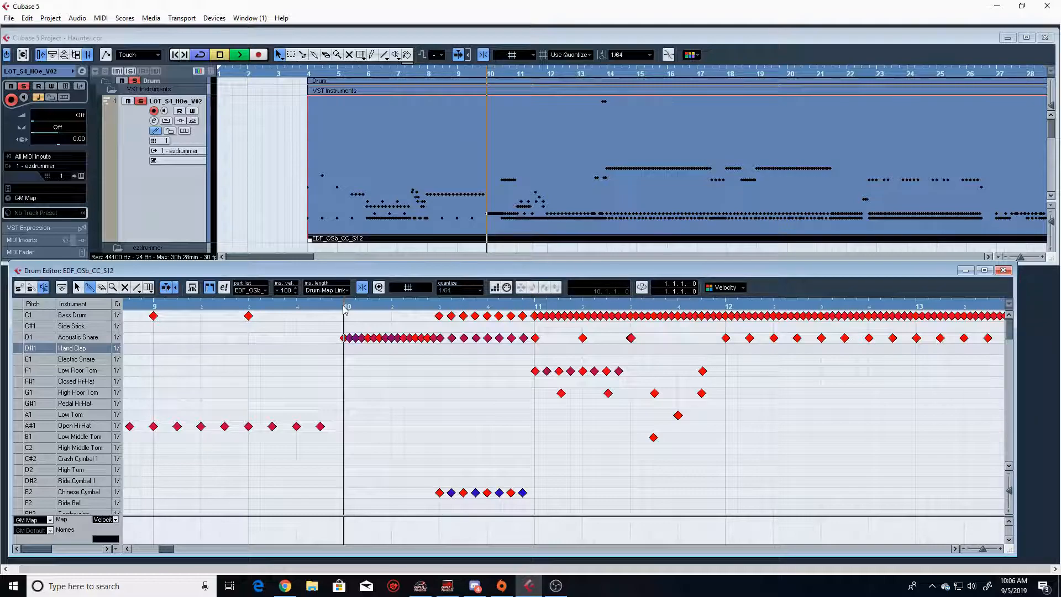
key(space)
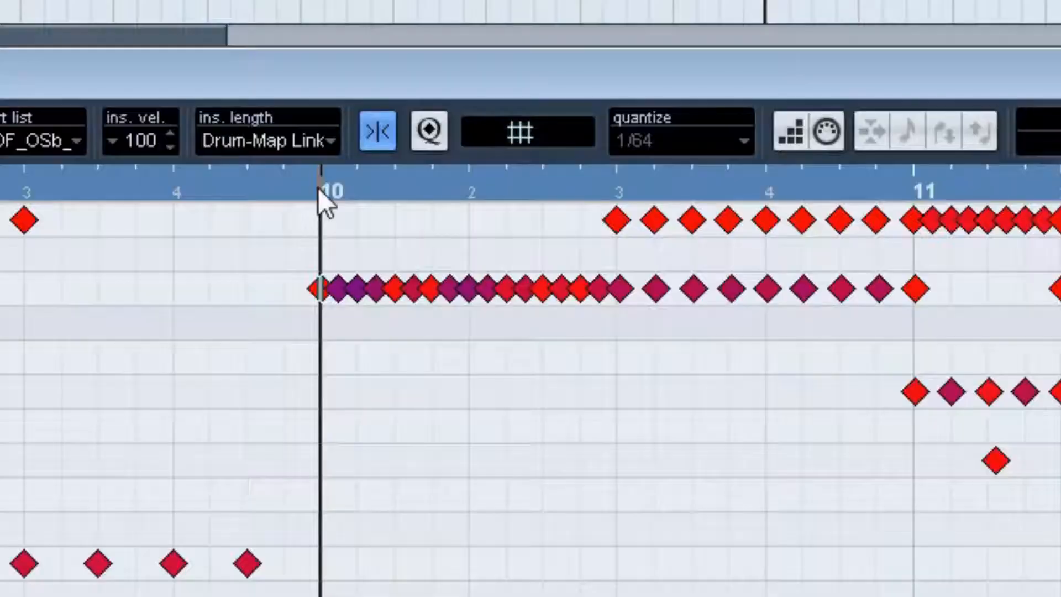
key(space)
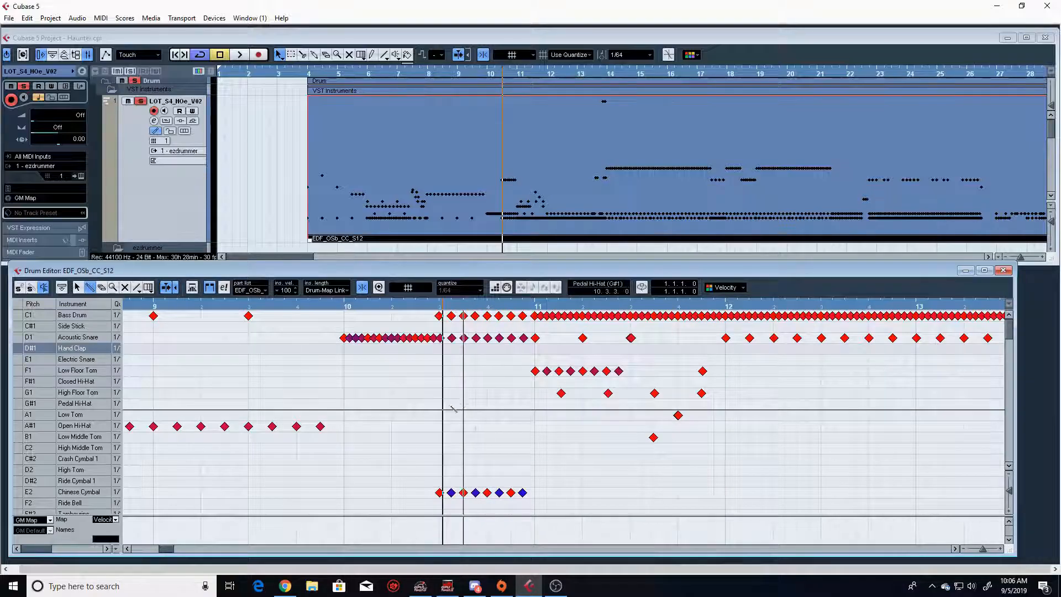
- Raise the Acoustic Snare roll's velocities to 127 from bar 10 to its third beat and play the roll
scroll(367, 411, down, 5)
scroll(367, 412, up, 5)
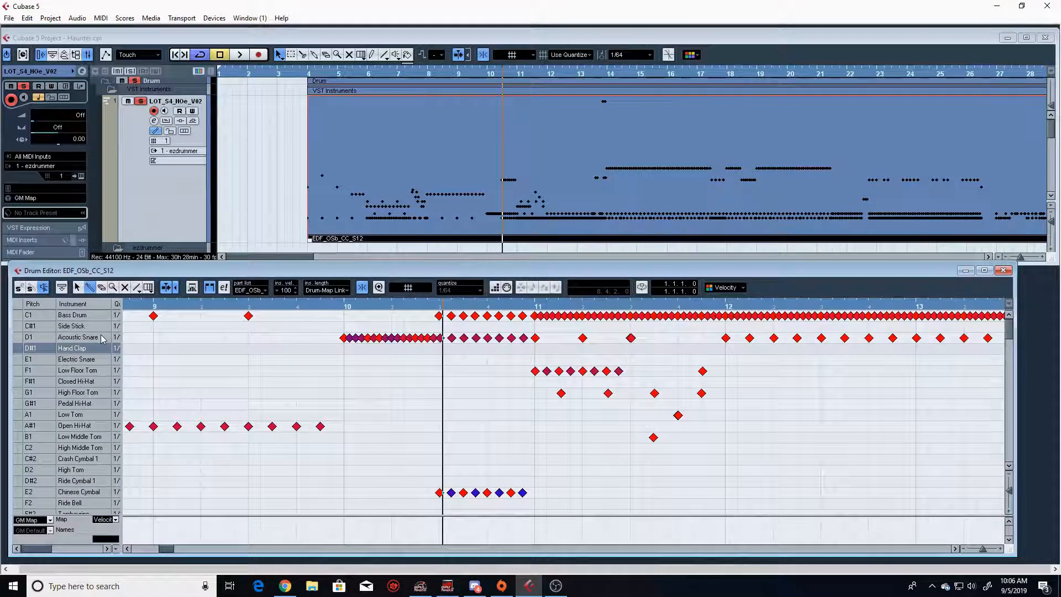
click(83, 337)
drag(344, 519, 442, 520)
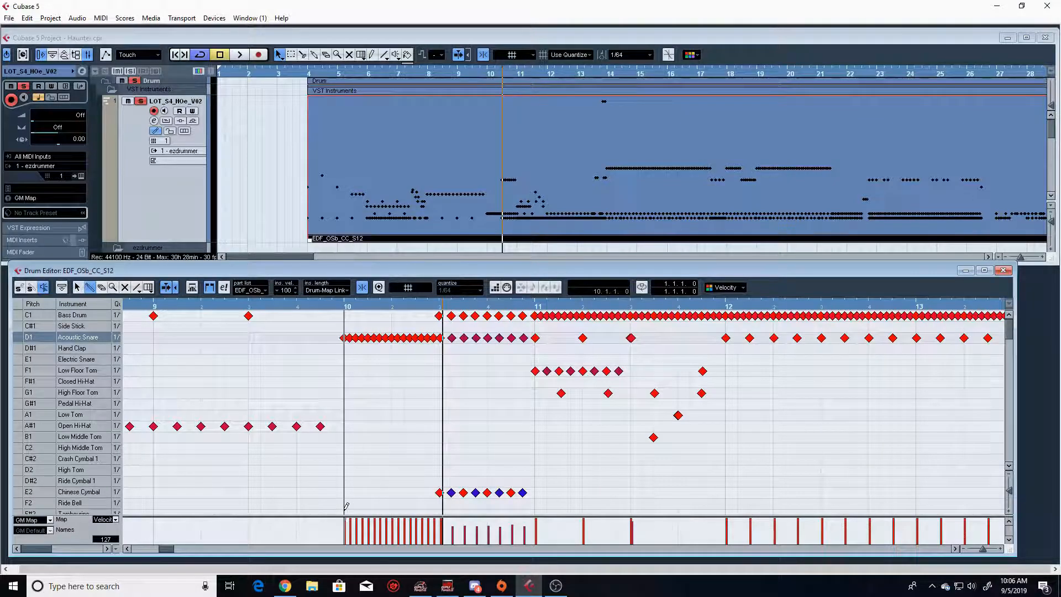
key(space)
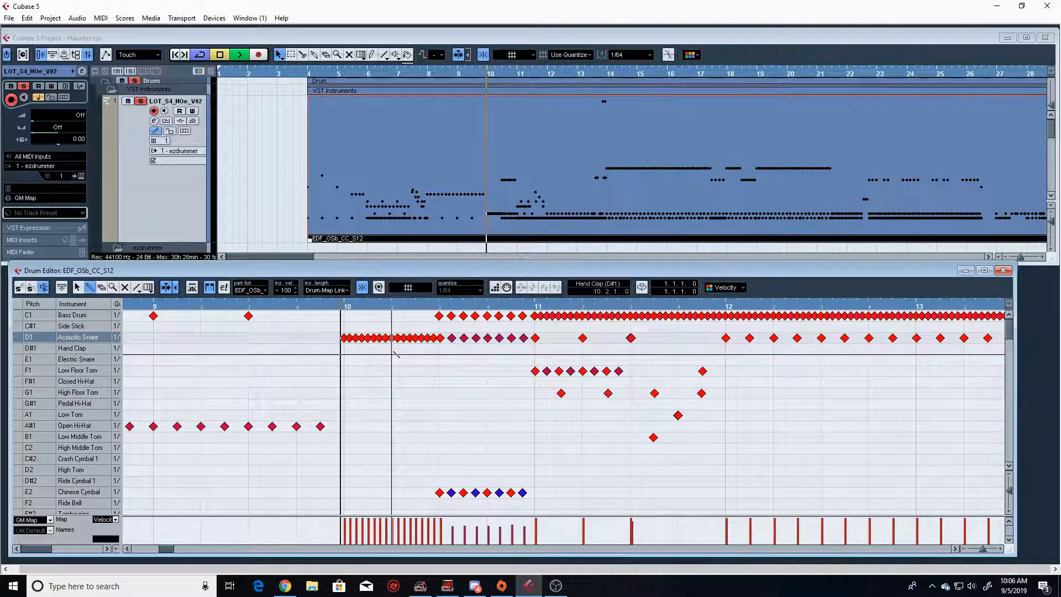
- Undo the velocity change on the bar 10 Acoustic Snare roll and replay the roll from the start of bar 10
key(space)
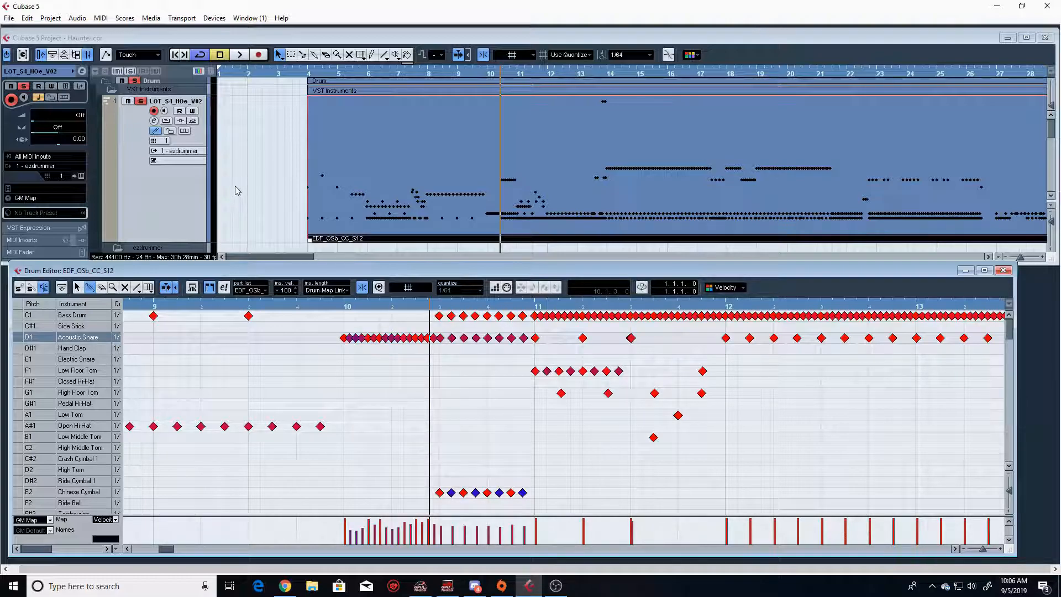
click(343, 307)
key(space)
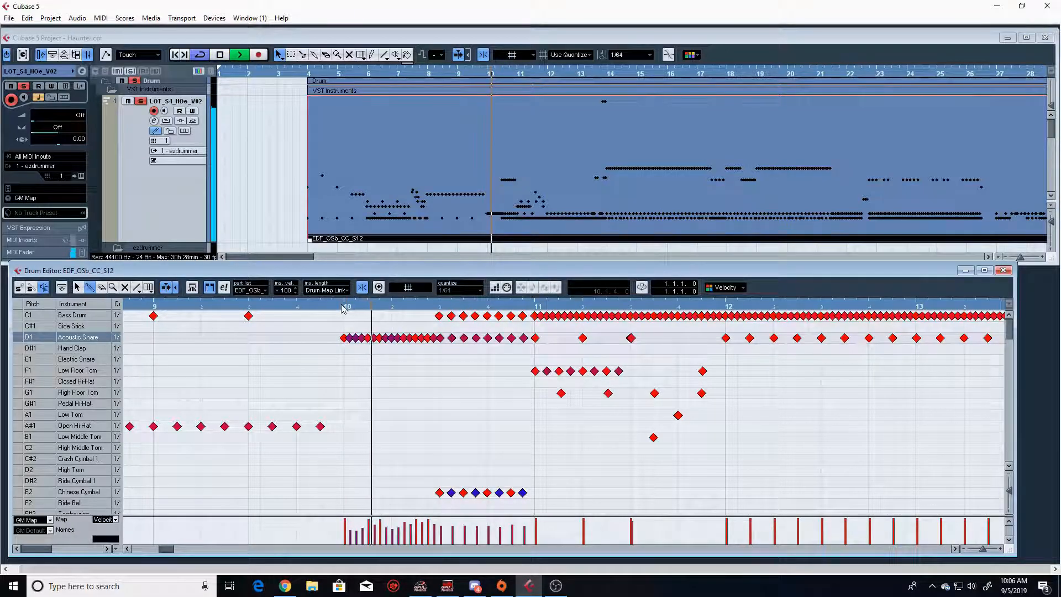
key(space)
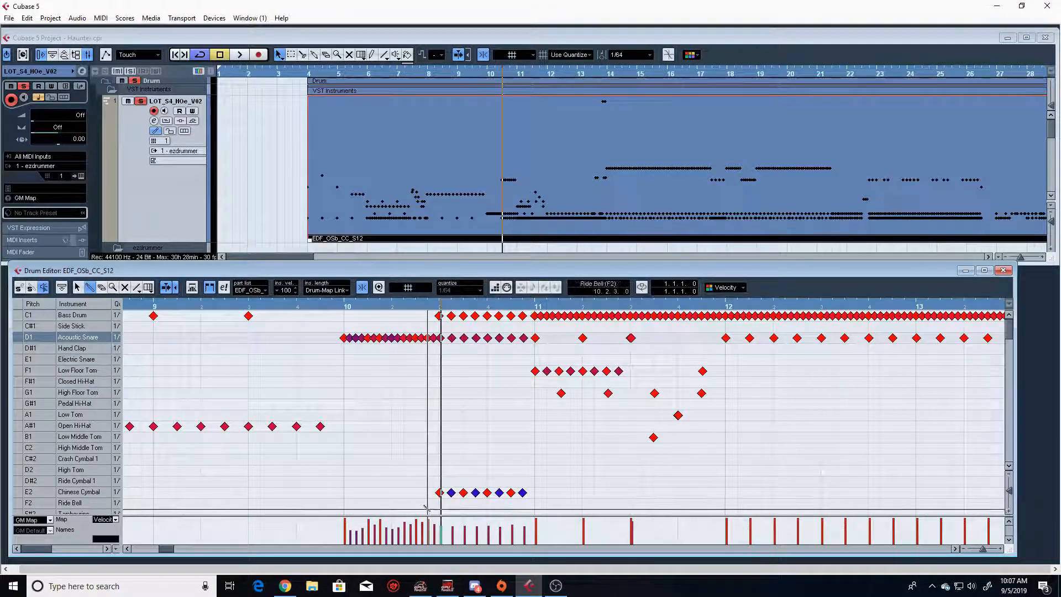
- Show the Chinese Cymbal velocities, solo the EZ6 channel and play the hits from just before beat 3 of bar 10
click(74, 493)
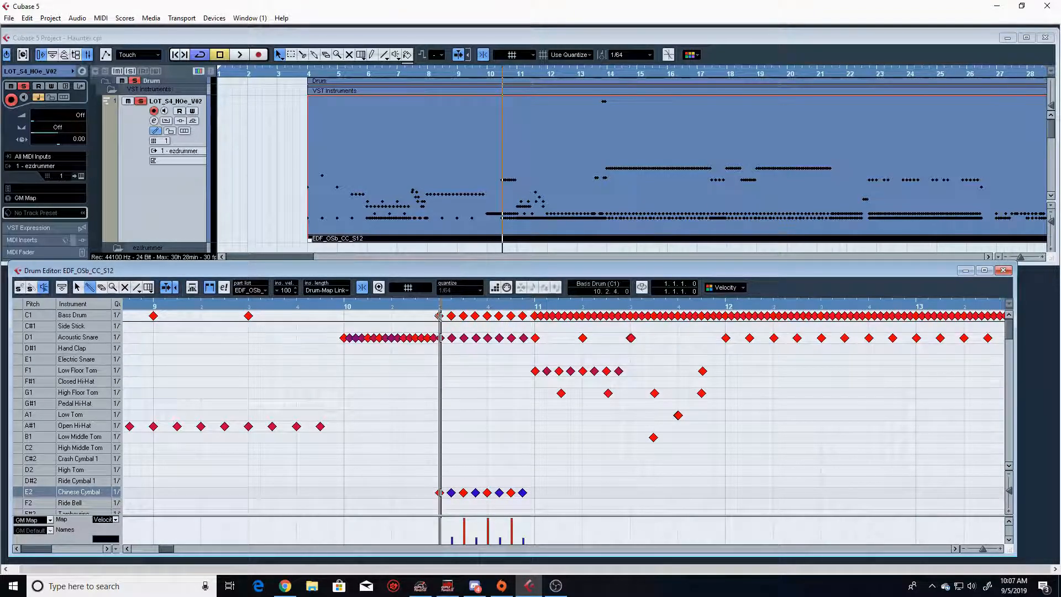
click(434, 307)
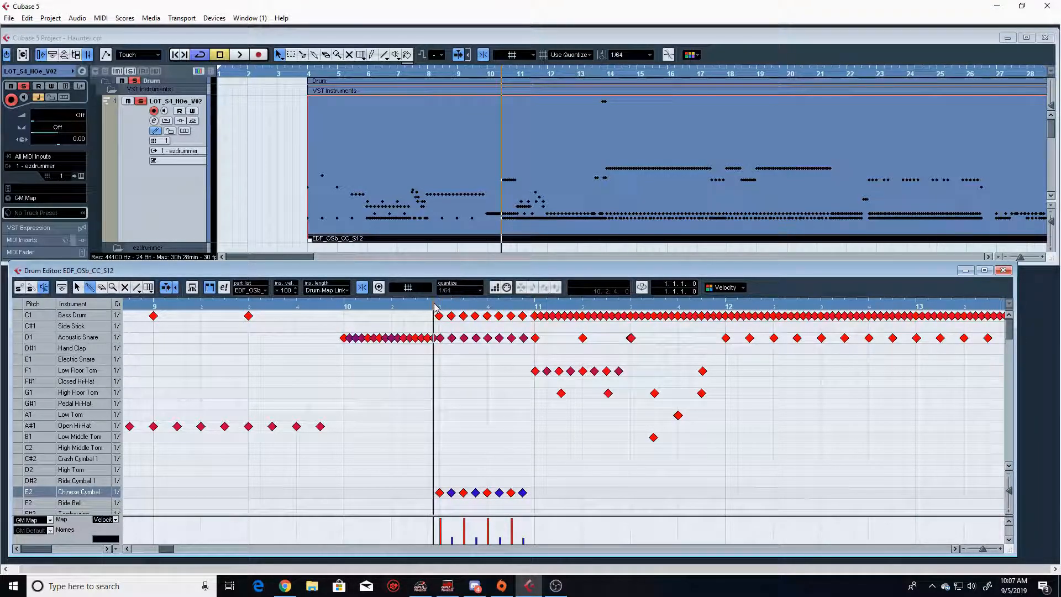
scroll(202, 213, down, 3)
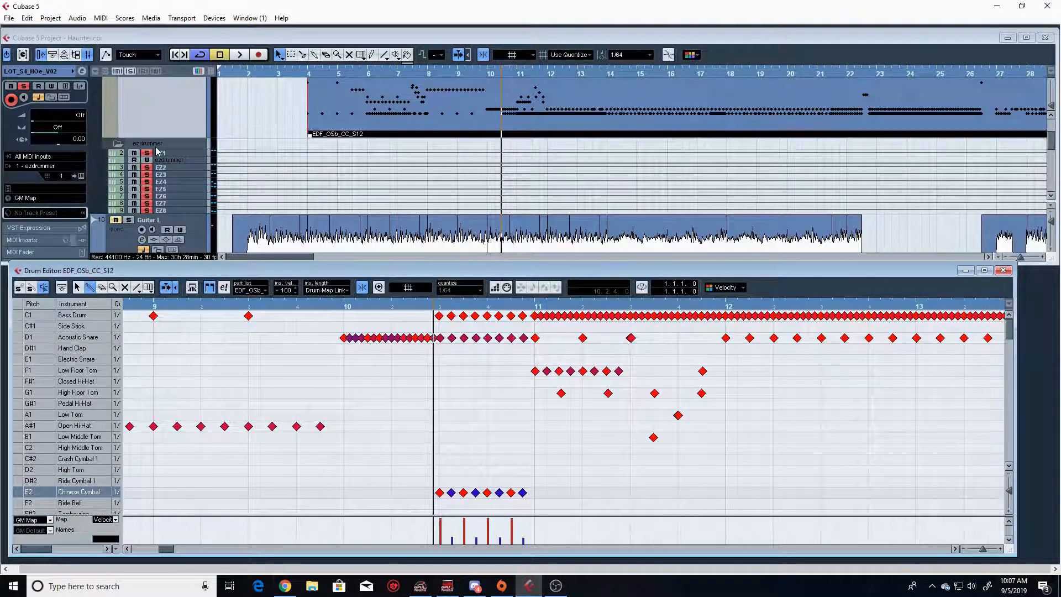
key(space)
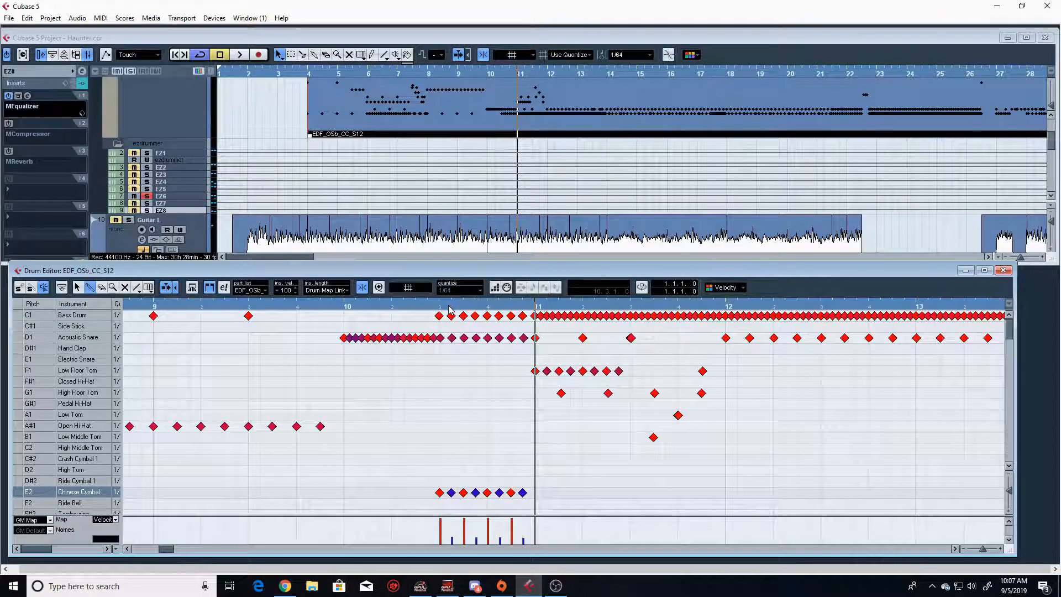
key(space)
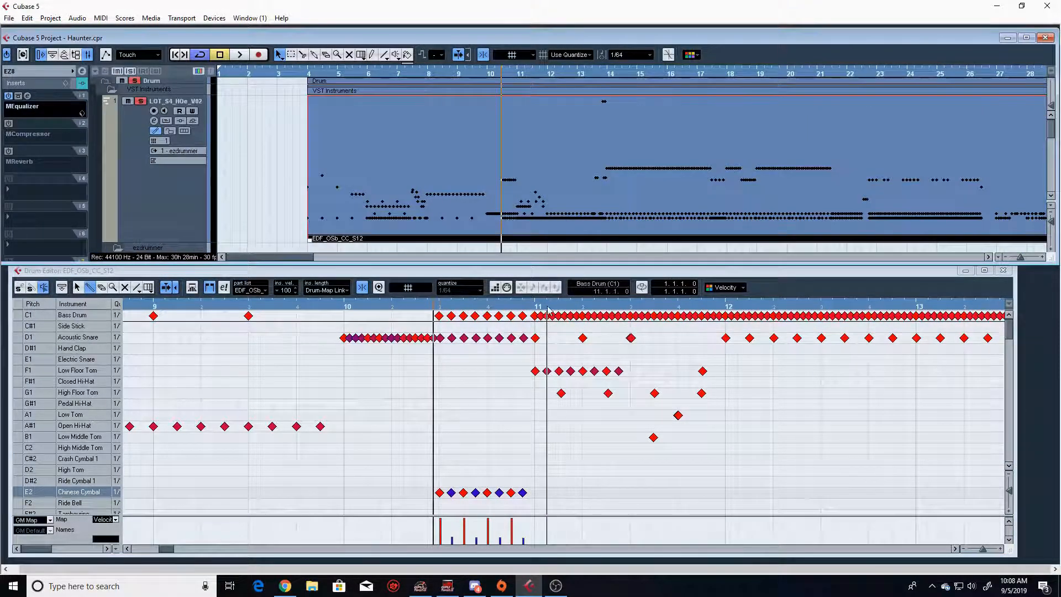
- Play the drum part from about bar 14 into bar 17
drag(165, 549, 179, 551)
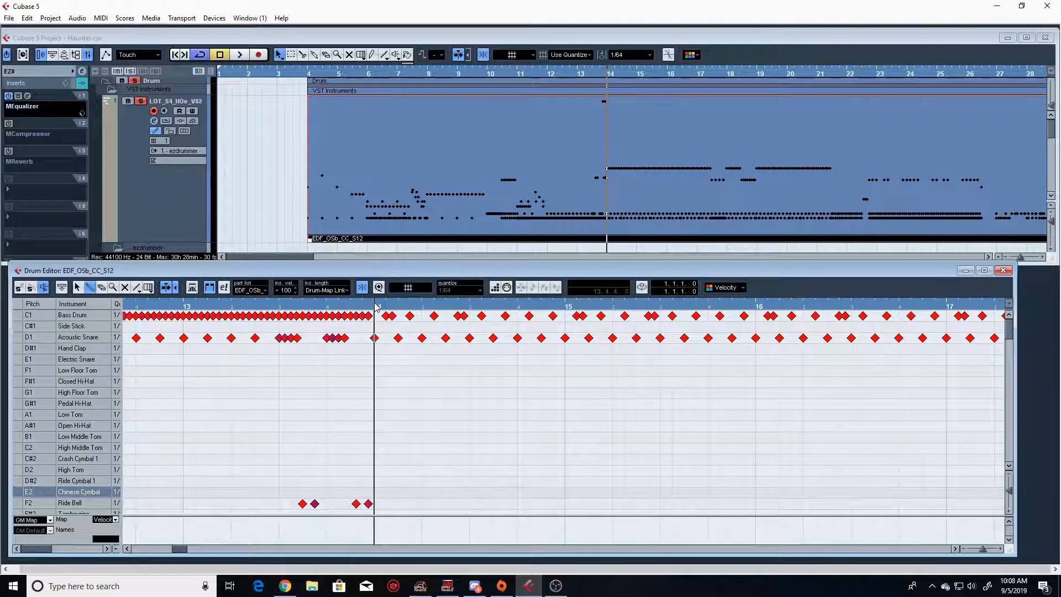
key(space)
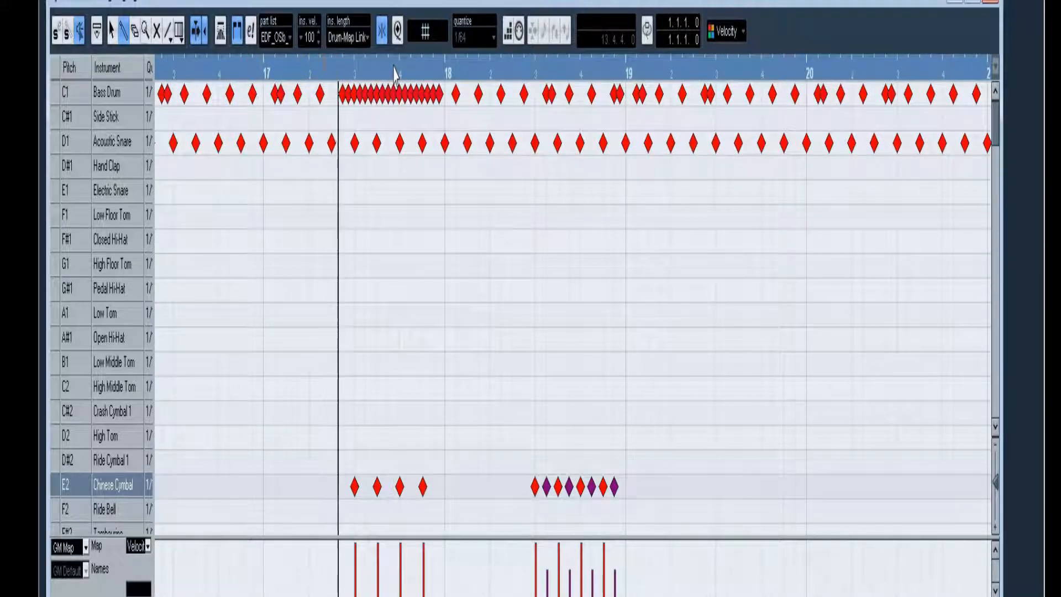
key(space)
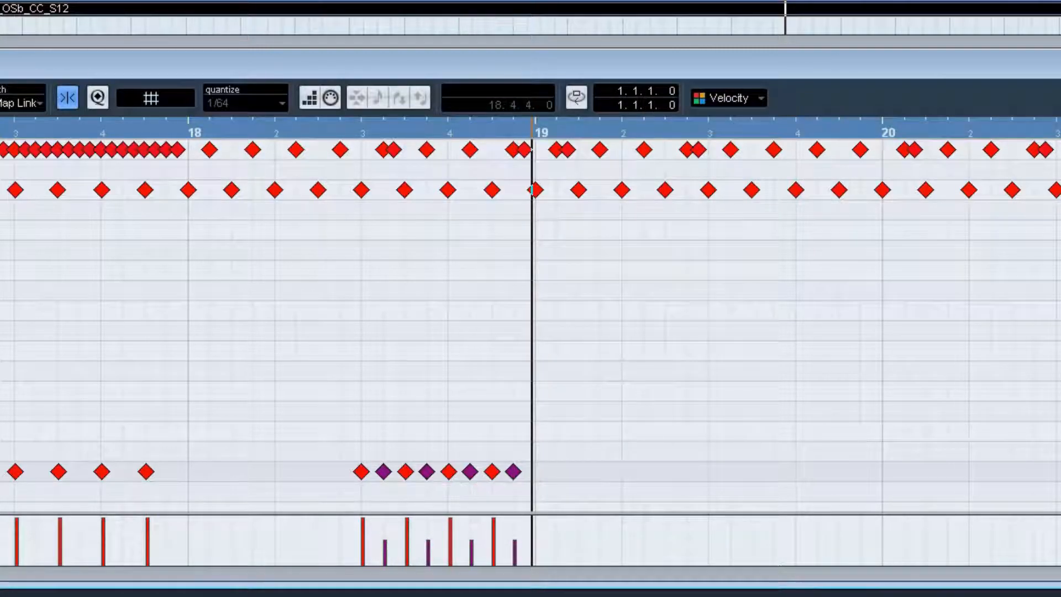
- Play the snare fill that starts at beat 3 of bar 21 twice, running on towards bar 23
scroll(530, 332, right, 15)
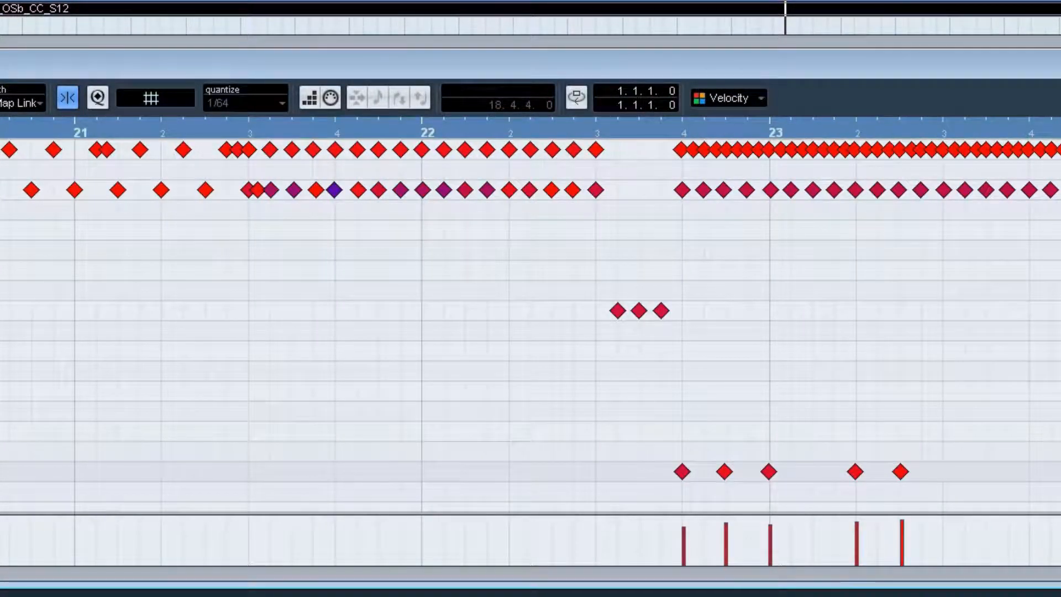
scroll(531, 332, right, 10)
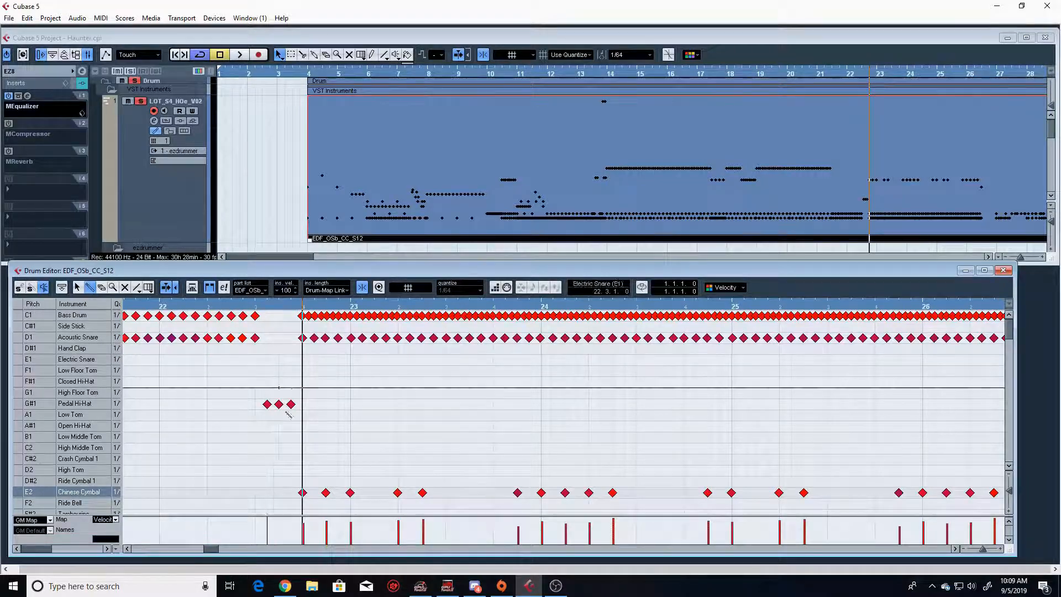
drag(211, 549, 208, 550)
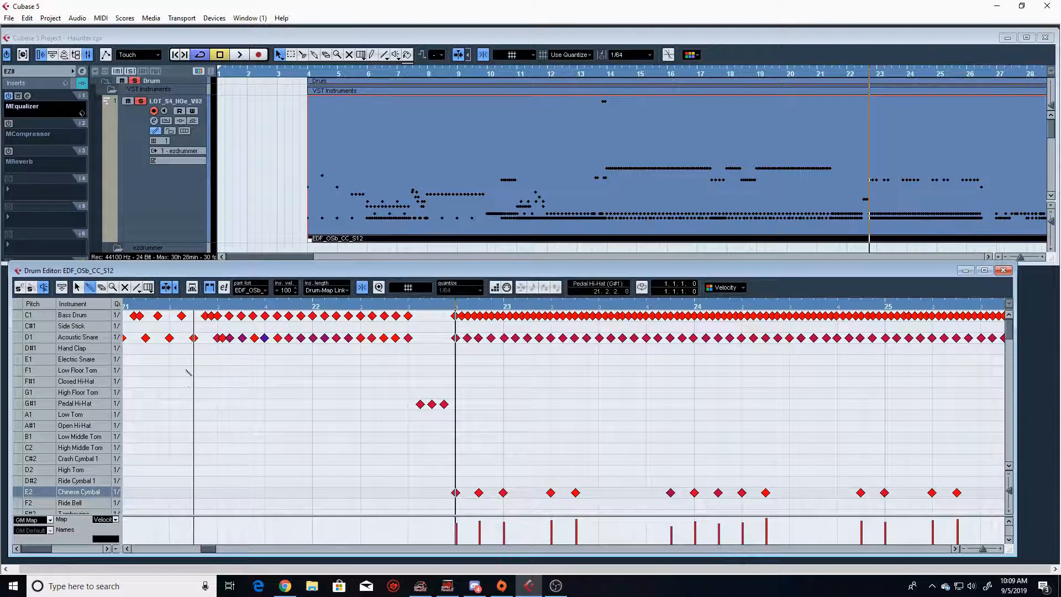
click(218, 307)
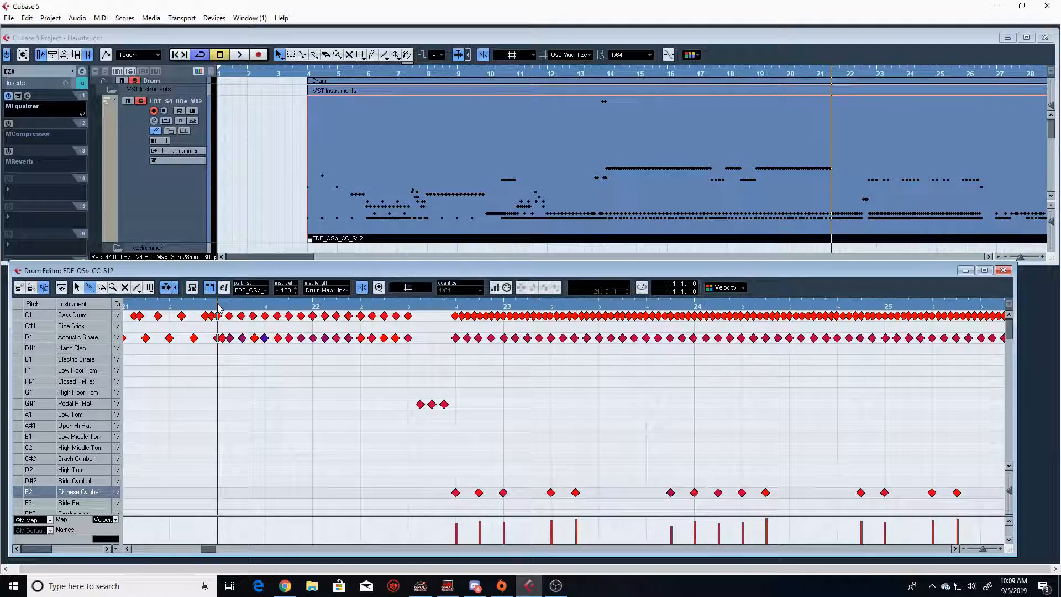
key(space)
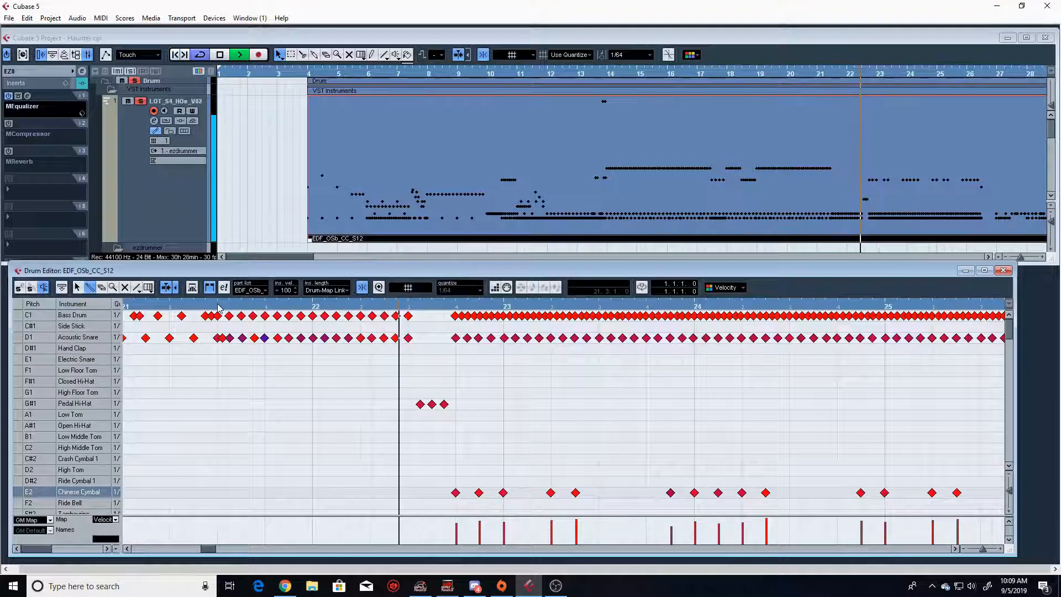
key(space)
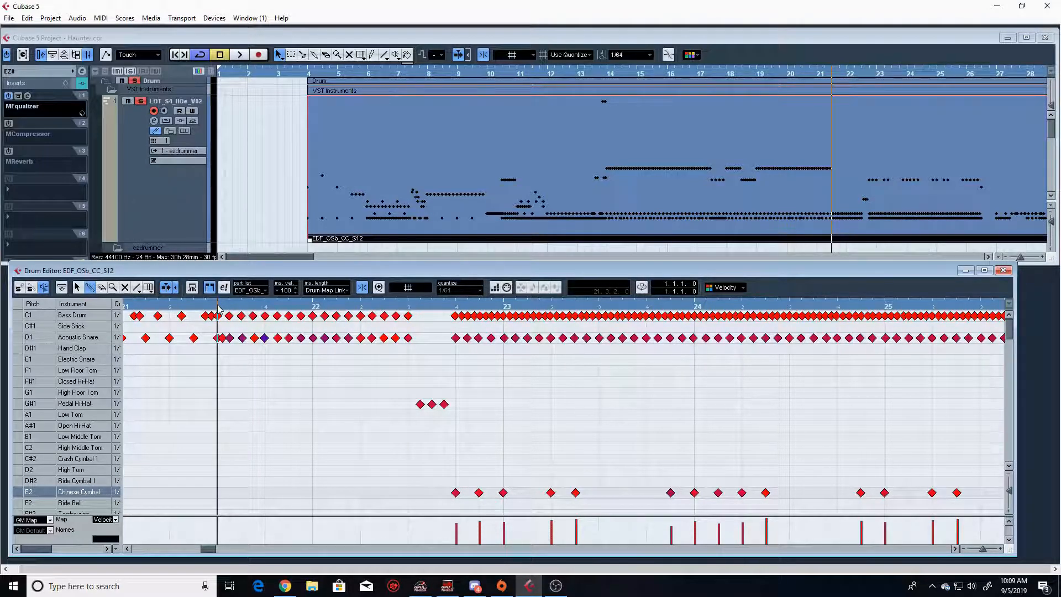
key(space)
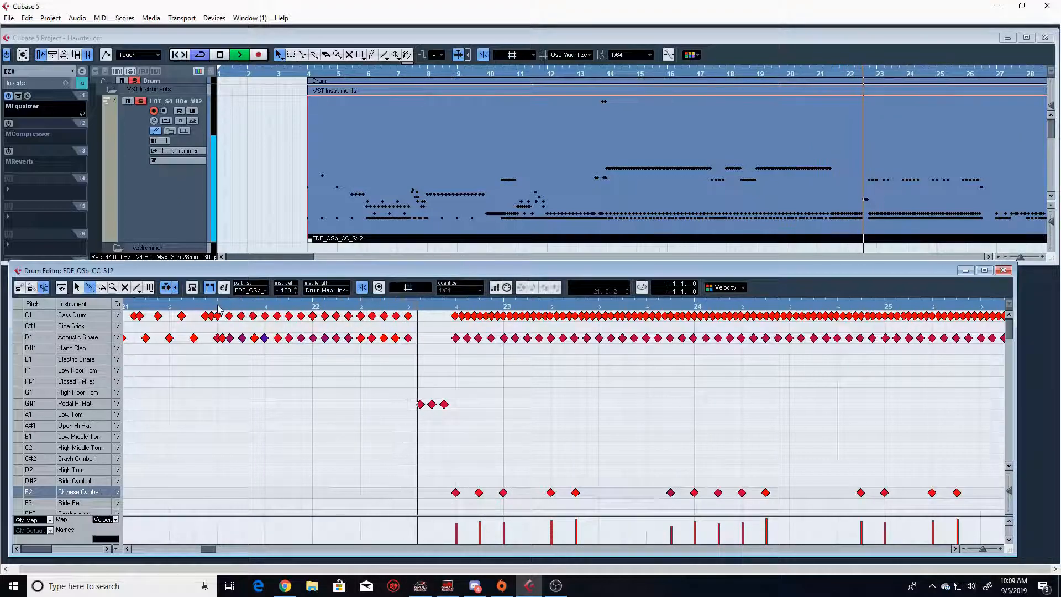
key(space)
- Play the drum part from bar 27, where the snare pattern alternates hard and soft hits
scroll(416, 421, right, 5)
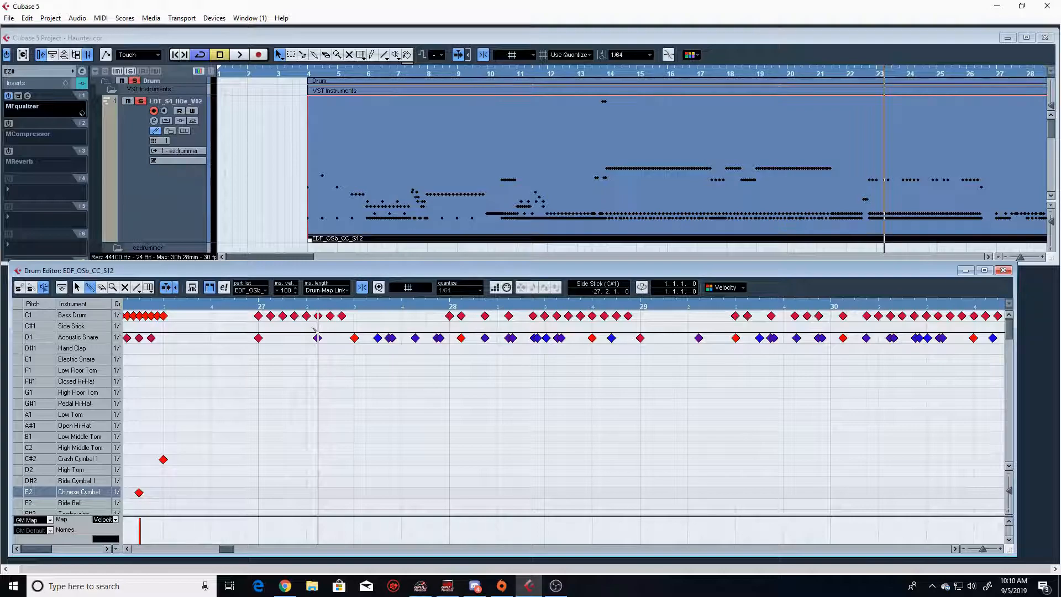
click(262, 308)
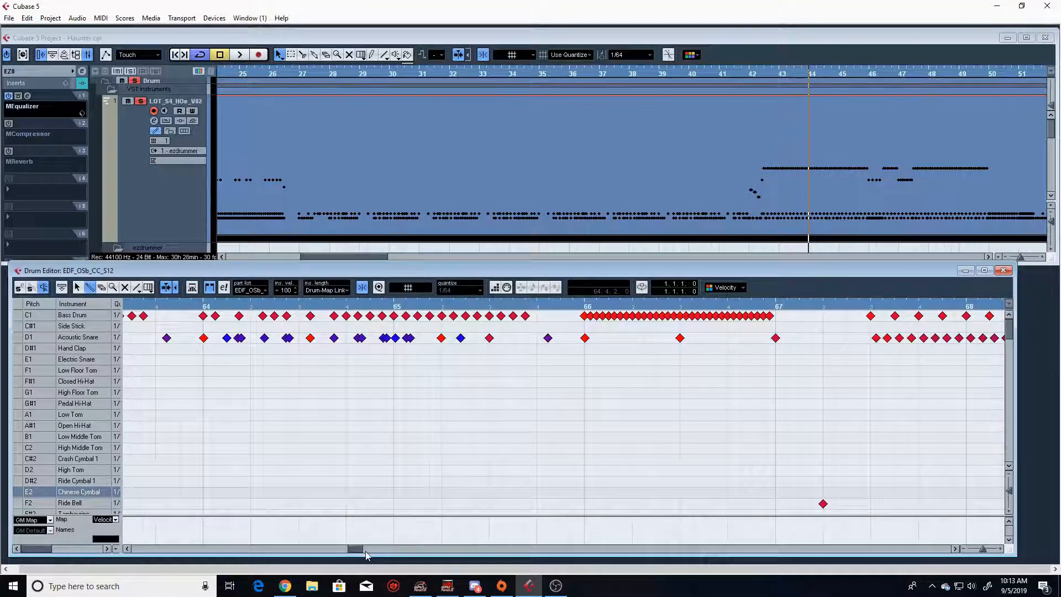
- Review the drum pattern from around bar 60 and play the closing section from bar 67 into bar 72
drag(349, 550, 335, 550)
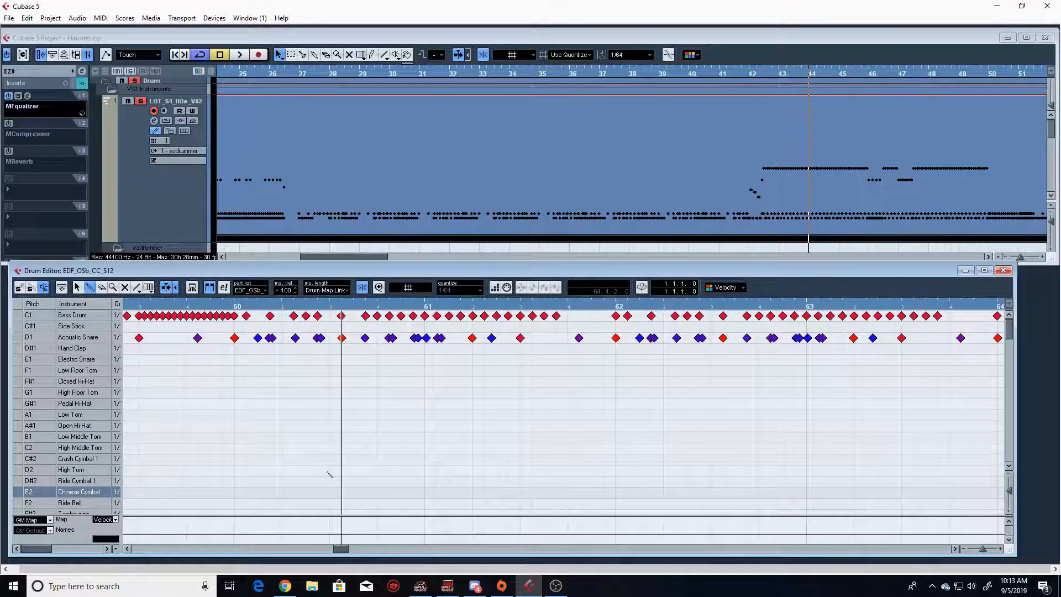
click(313, 307)
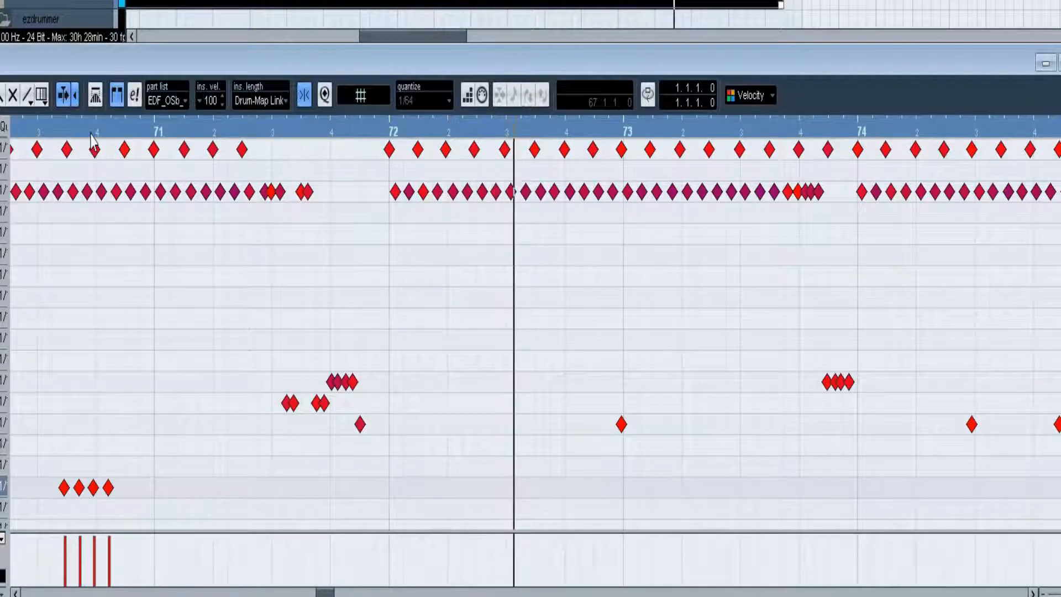
key(space)
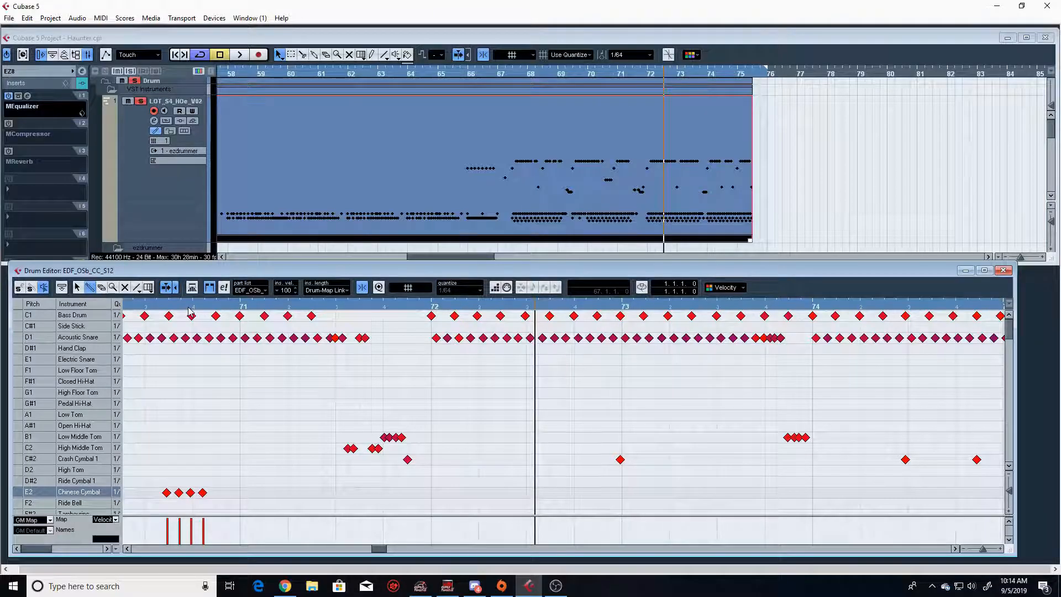